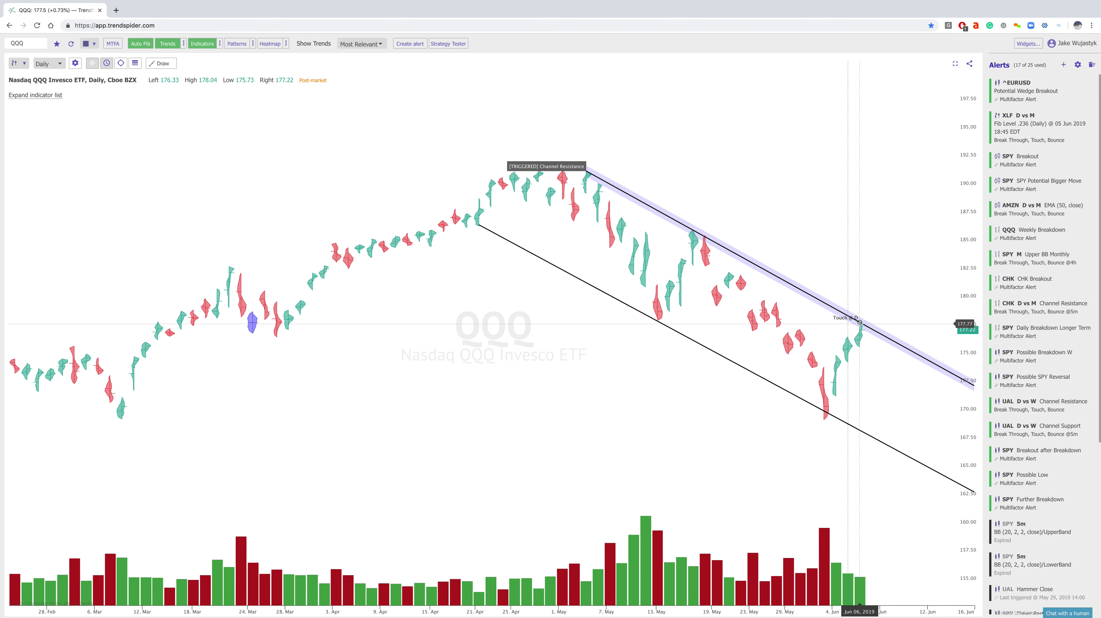
scroll(860, 322, up, 2)
scroll(861, 234, up, 2)
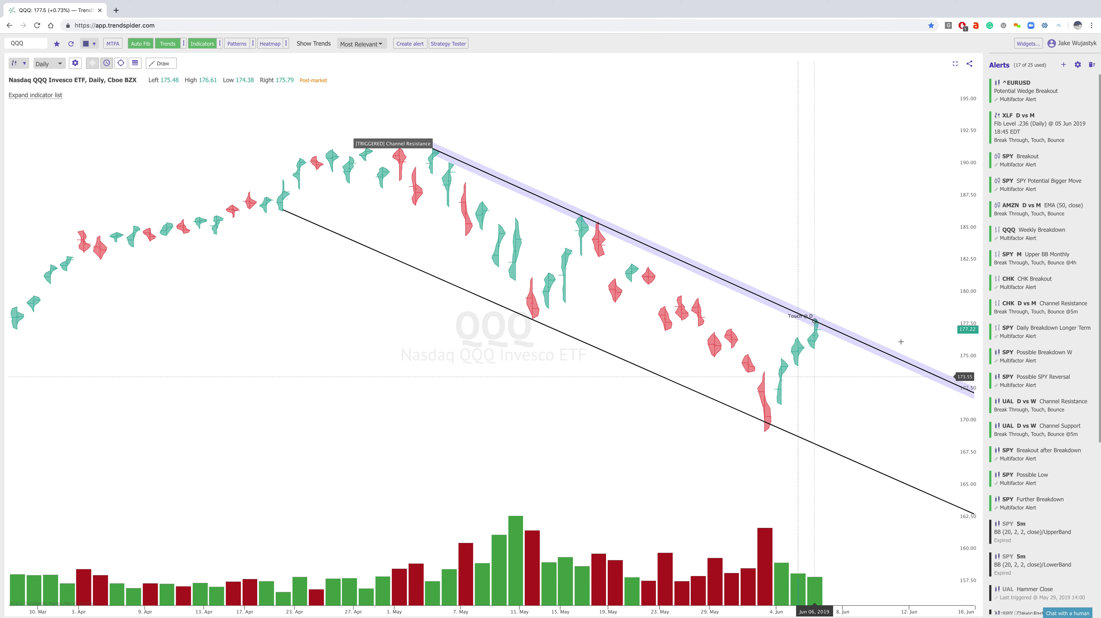
right_click(787, 432)
click(801, 444)
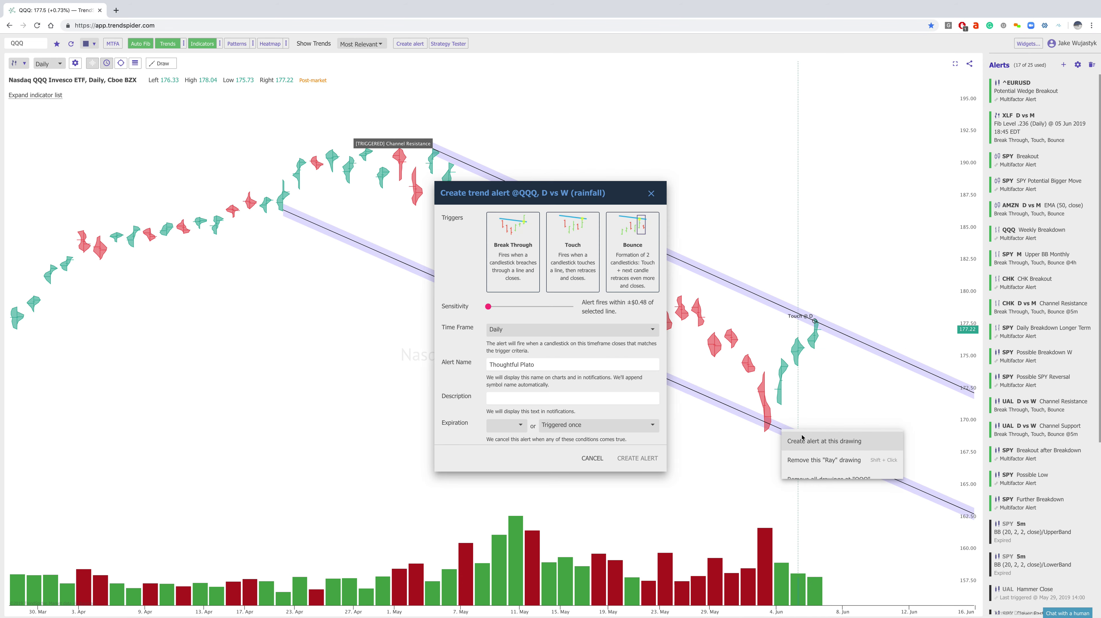
drag(609, 195, 300, 284)
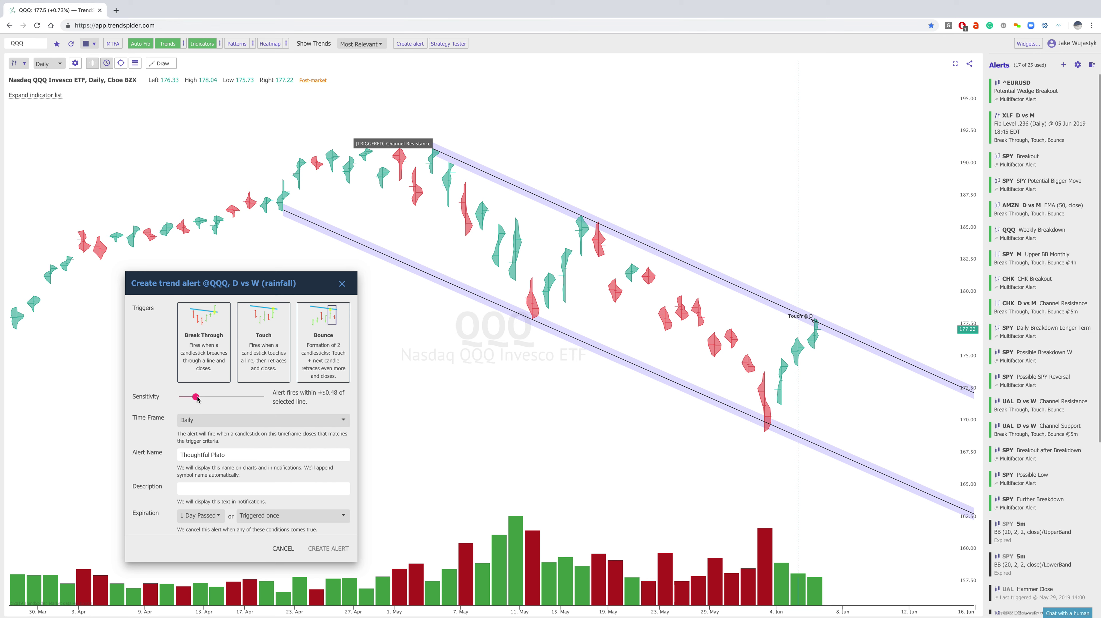
mouse_move(221, 400)
mouse_down()
mouse_move(234, 399)
mouse_move(217, 397)
mouse_up()
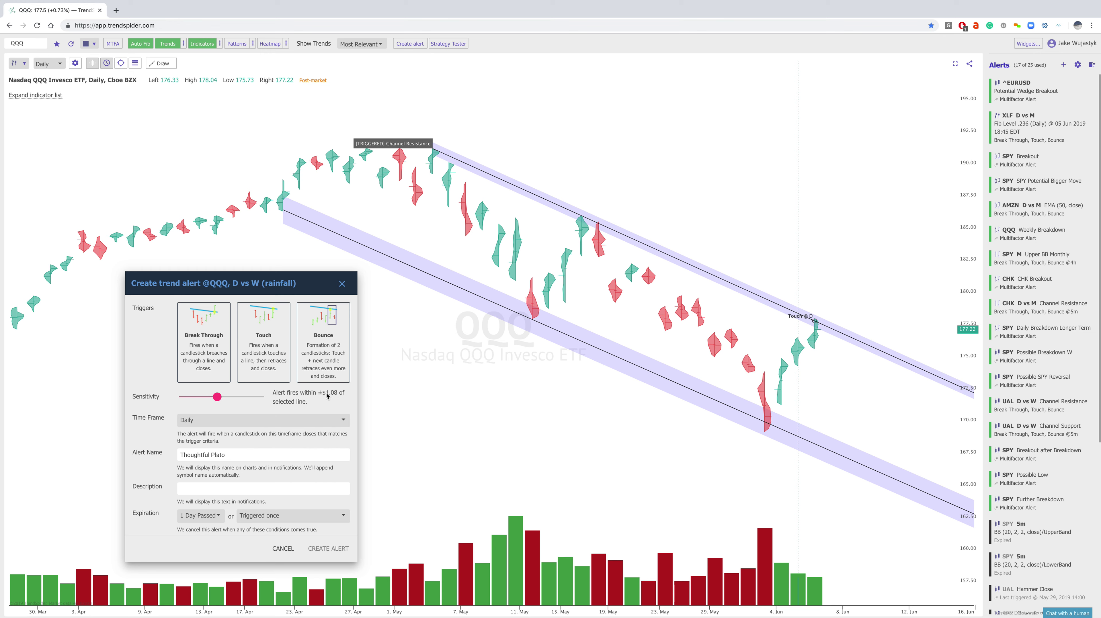
drag(218, 398, 213, 398)
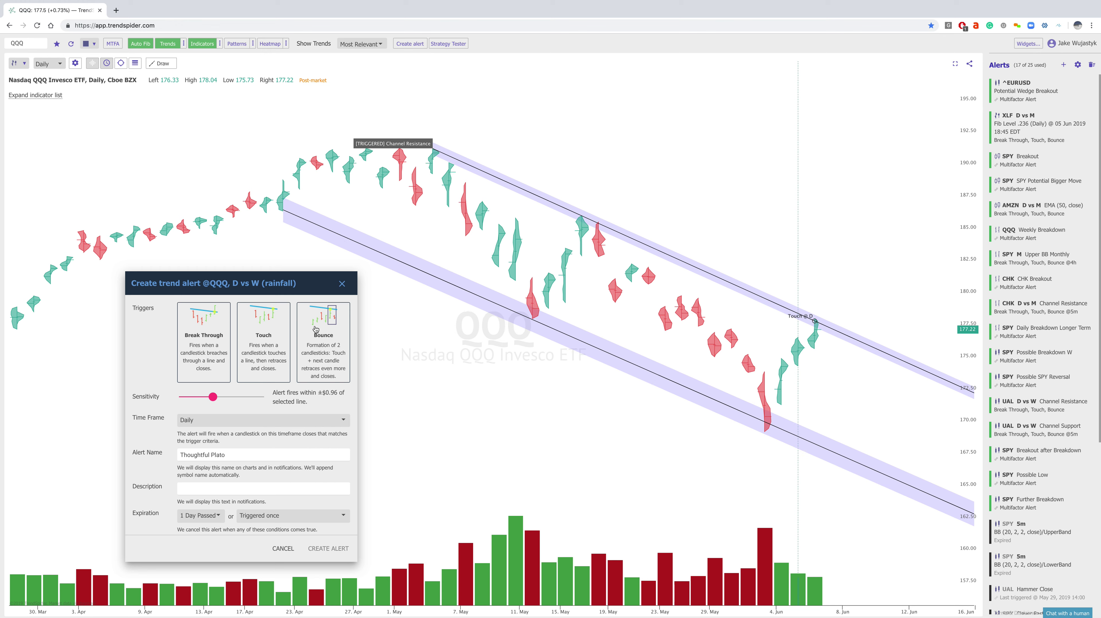
click(342, 285)
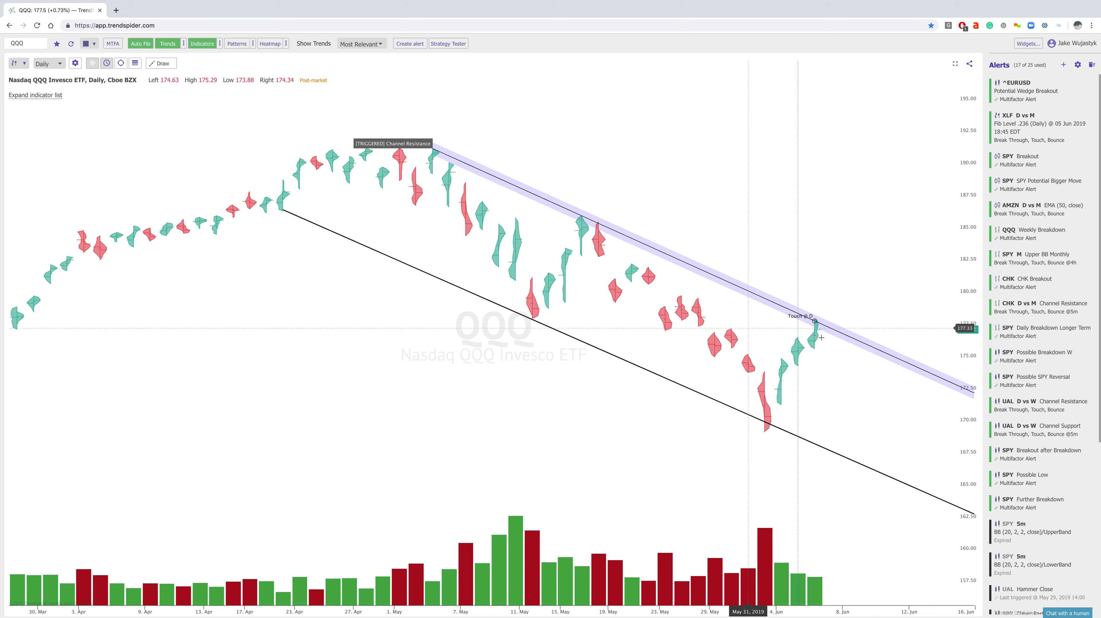
scroll(646, 132, up, 3)
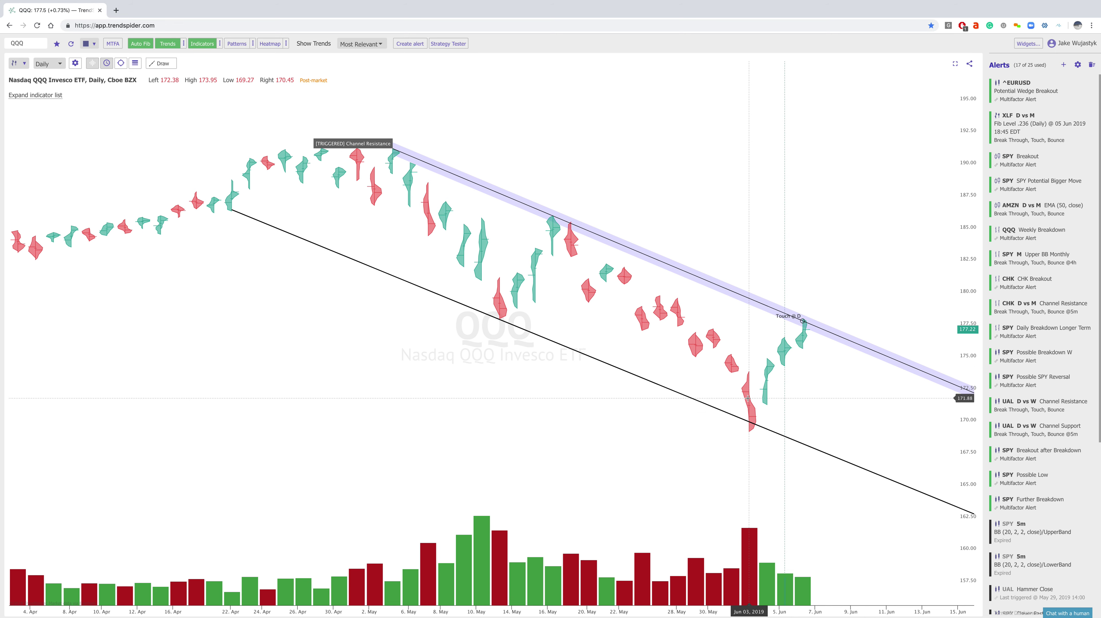
scroll(705, 369, down, 5)
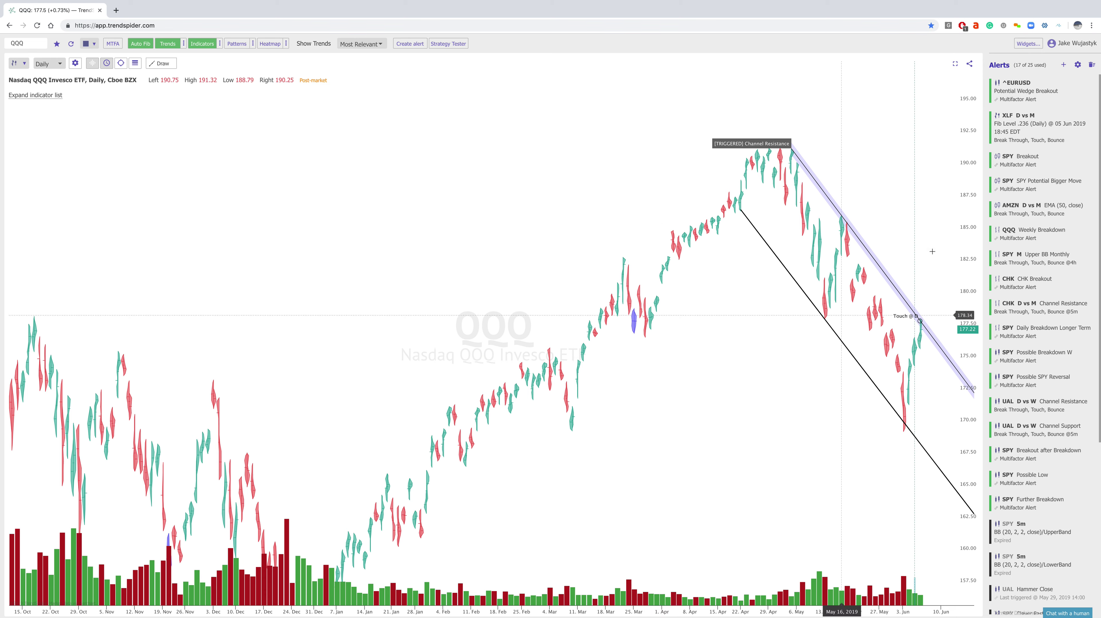
scroll(662, 321, up, 5)
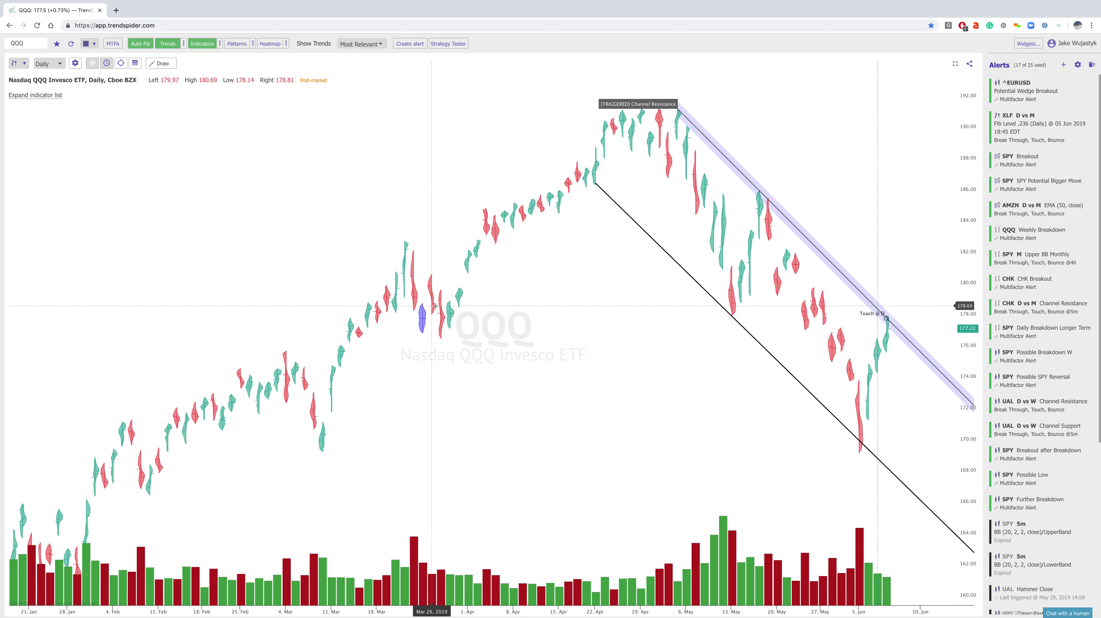
scroll(653, 308, up, 5)
drag(978, 205, 976, 236)
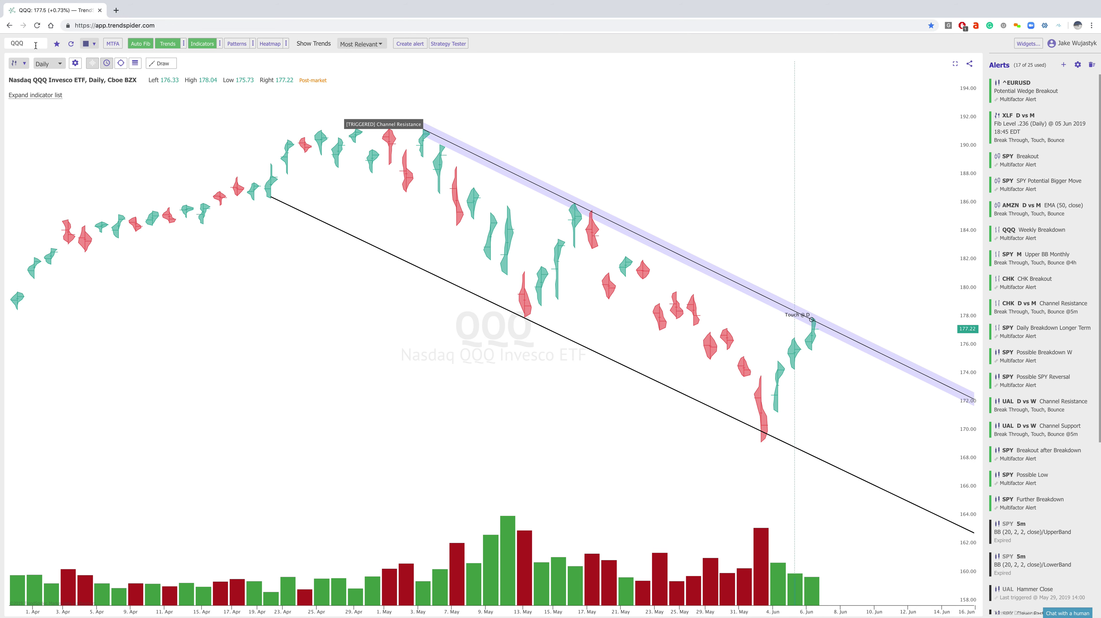
- Load the SPY (S&P 500 SPDR) chart and turn on its automatic trend lines
text(SPY)
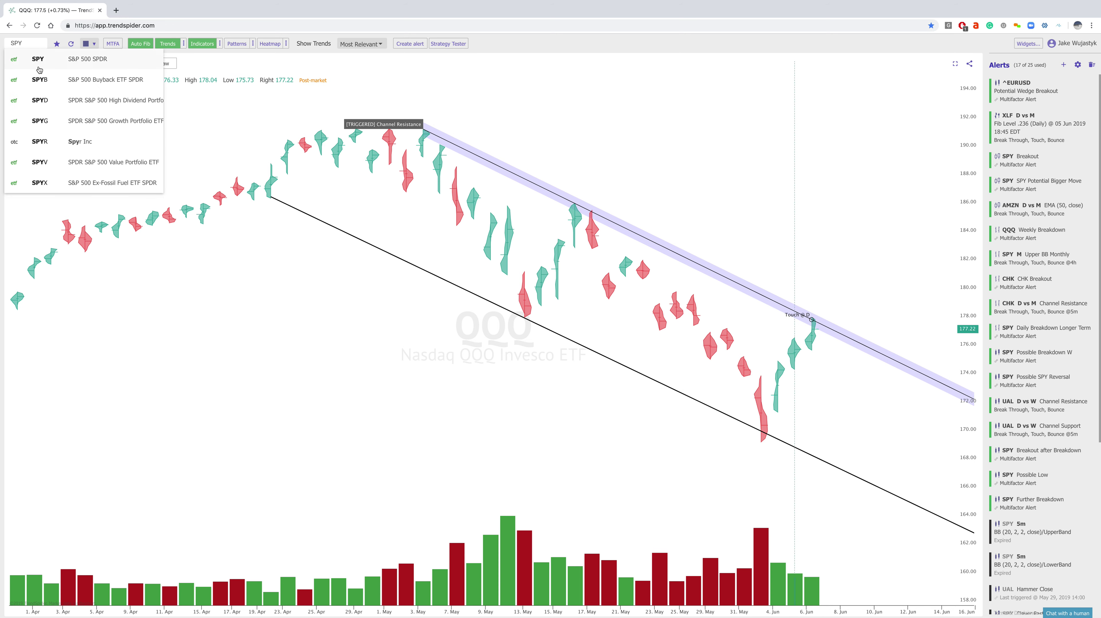
click(38, 61)
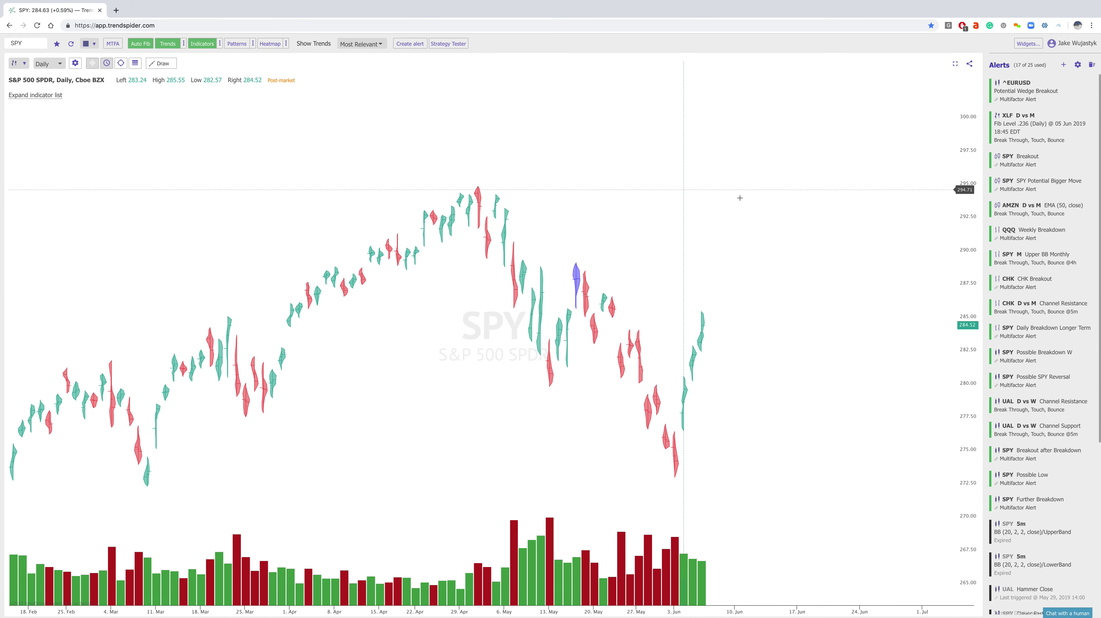
scroll(884, 261, up, 2)
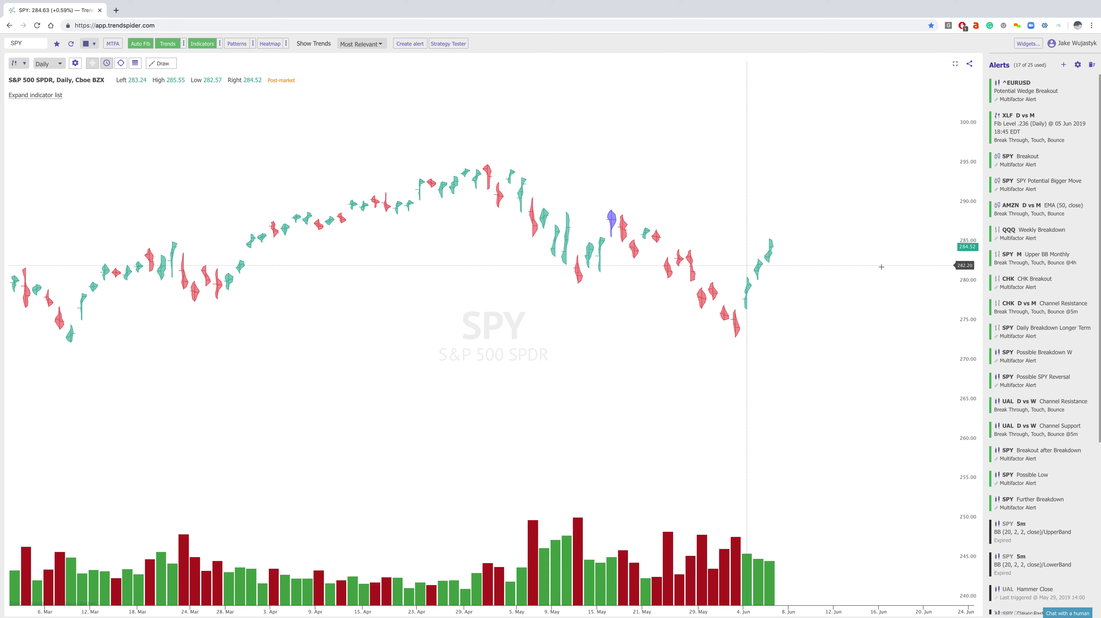
click(35, 95)
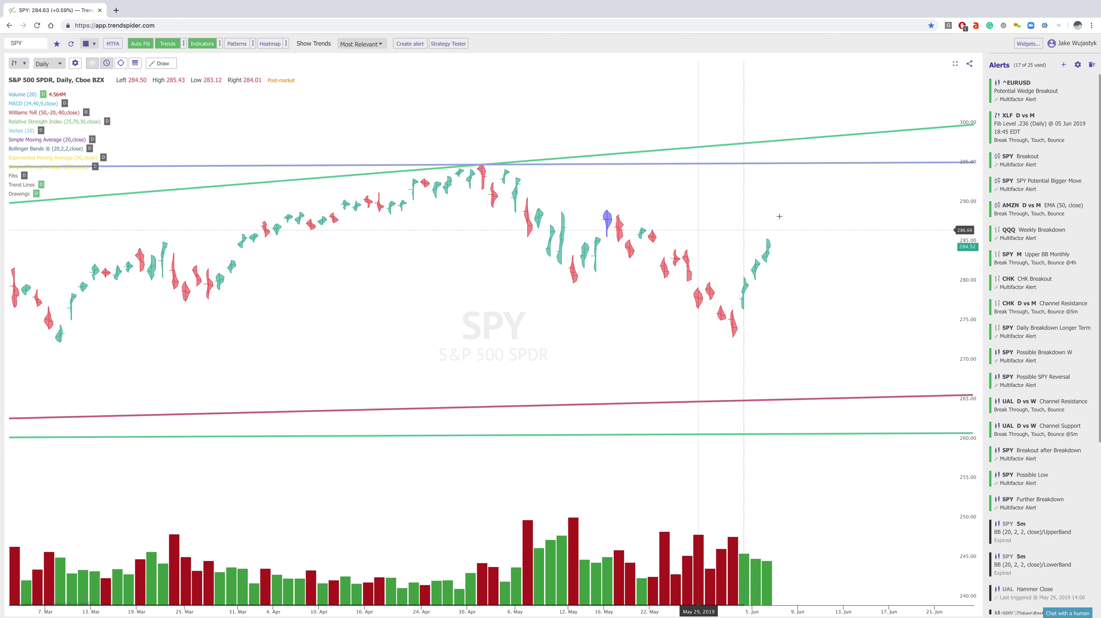
scroll(692, 214, down, 3)
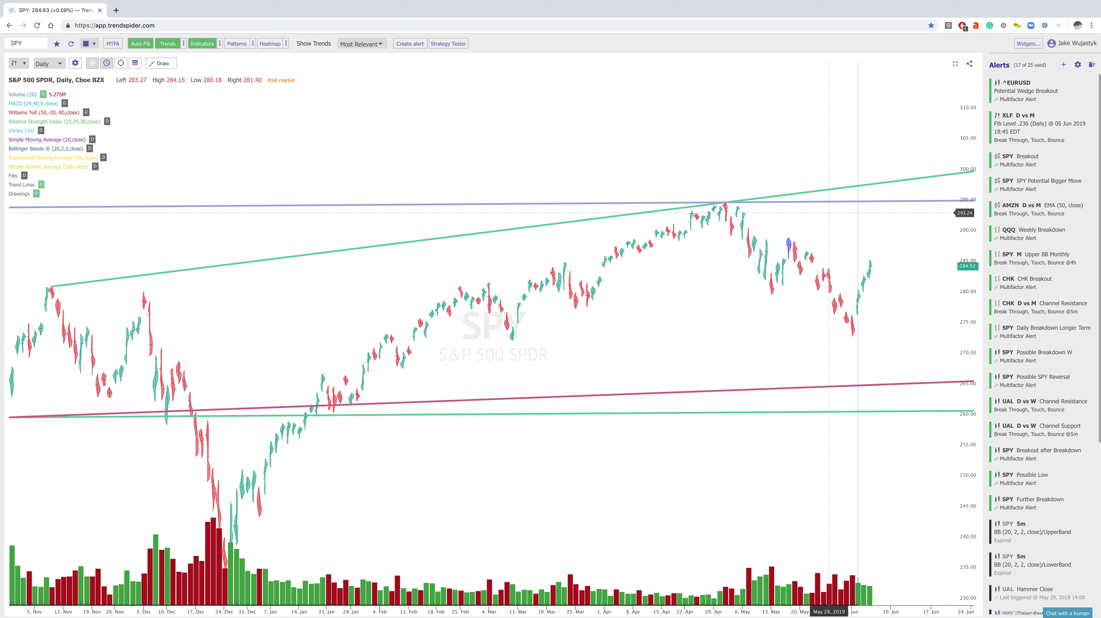
- Set the trends analysis type to Enhanced and apply it to the SPY chart
click(184, 43)
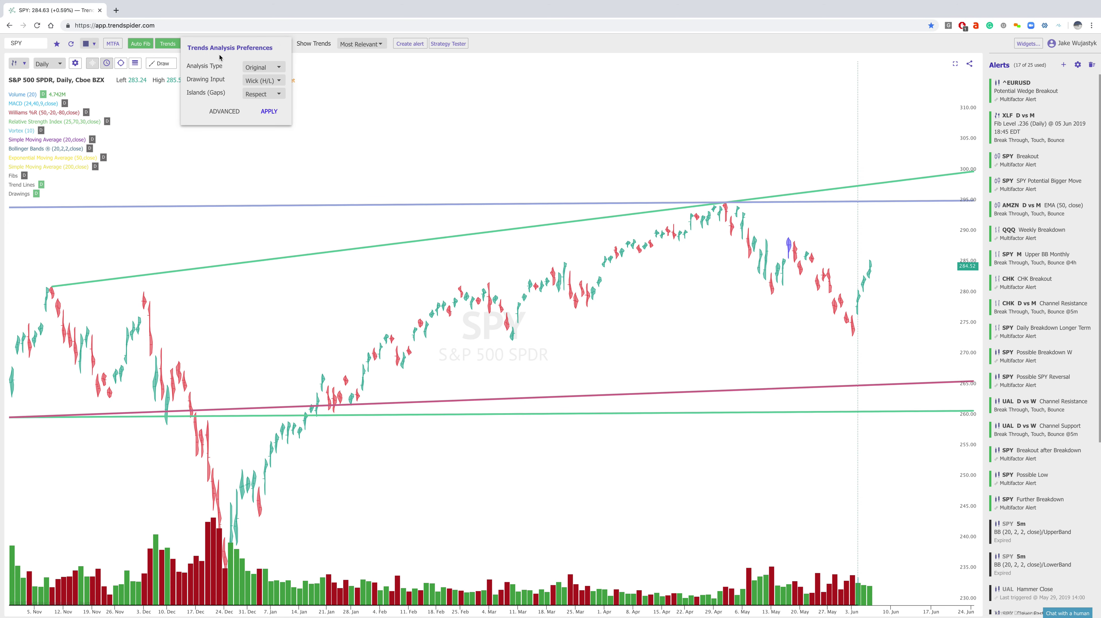
click(268, 71)
click(262, 85)
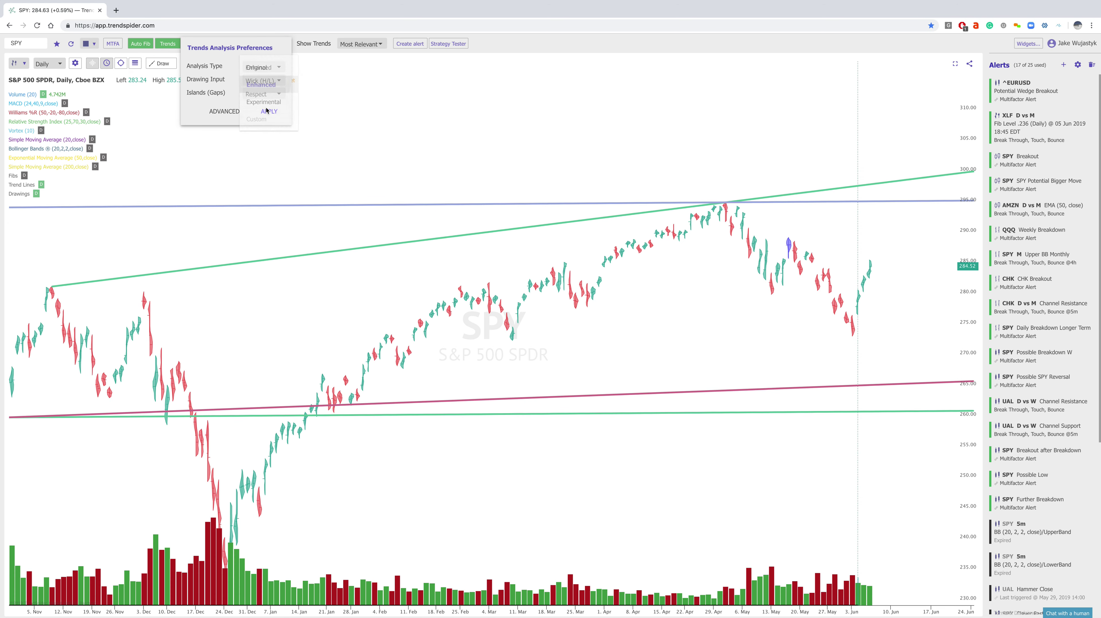
click(265, 111)
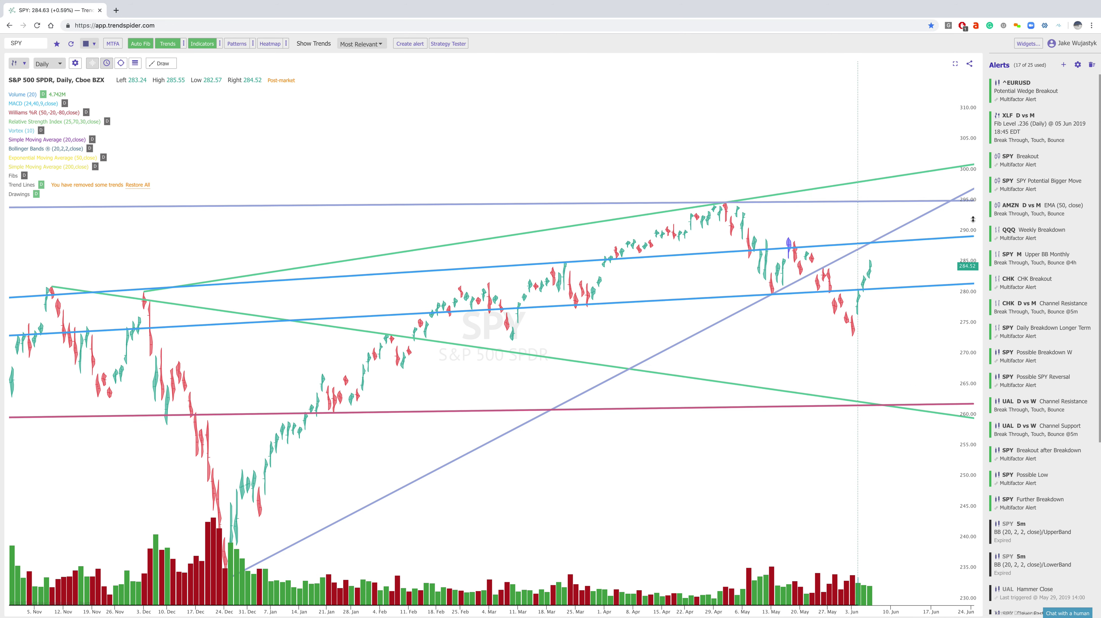
- Draw a descending trend line from the early-May high through the mid-May swing high as the upper channel boundary
scroll(803, 457, down, 6)
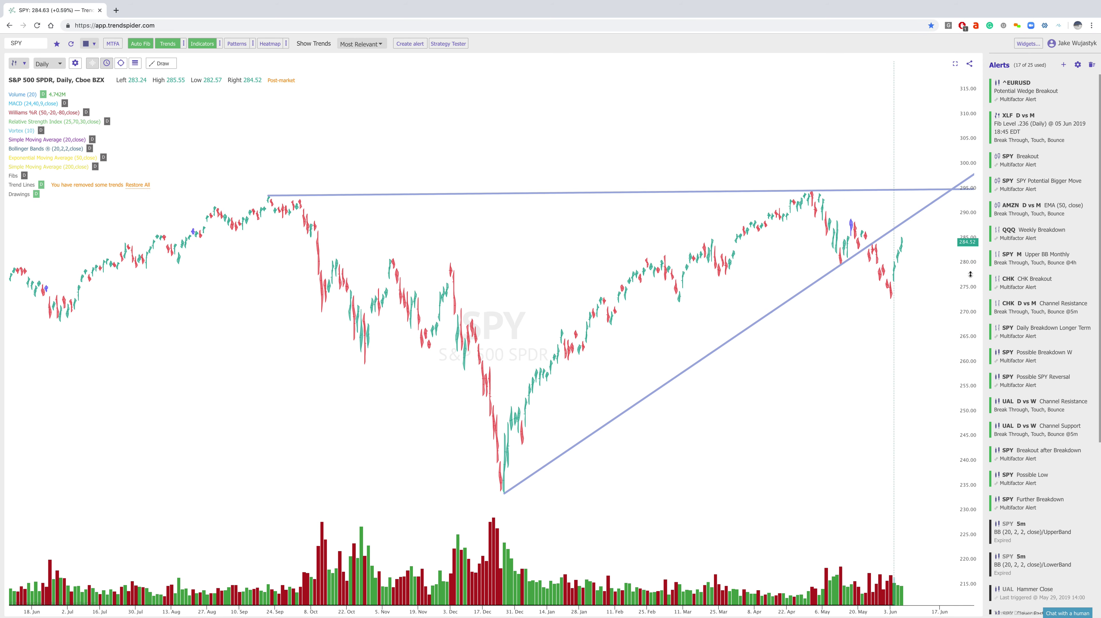
scroll(737, 385, up, 3)
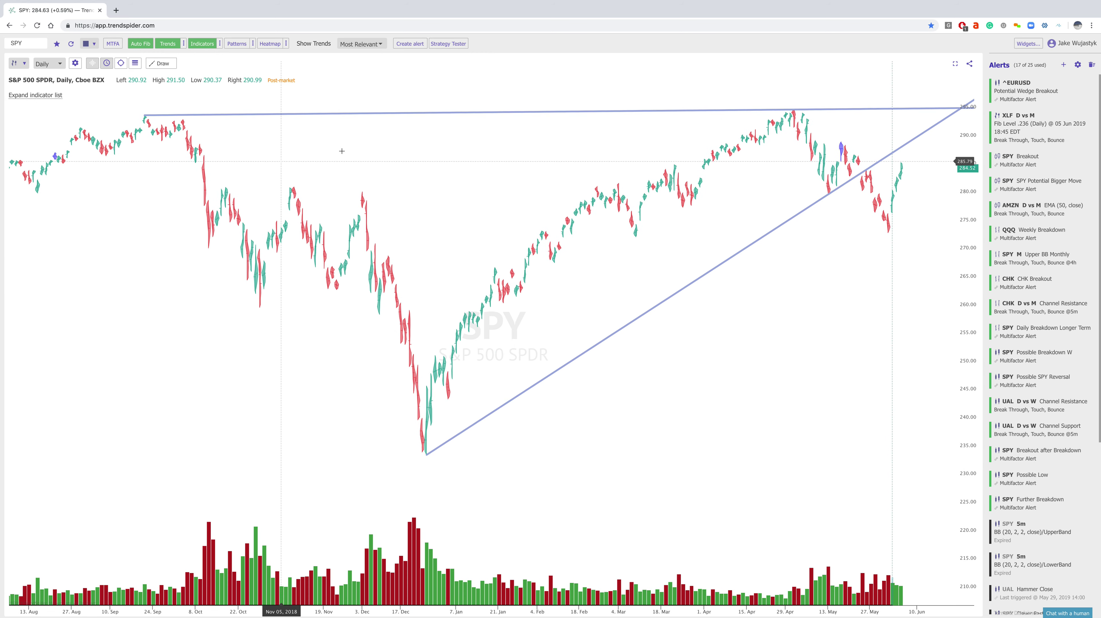
drag(342, 151, 336, 178)
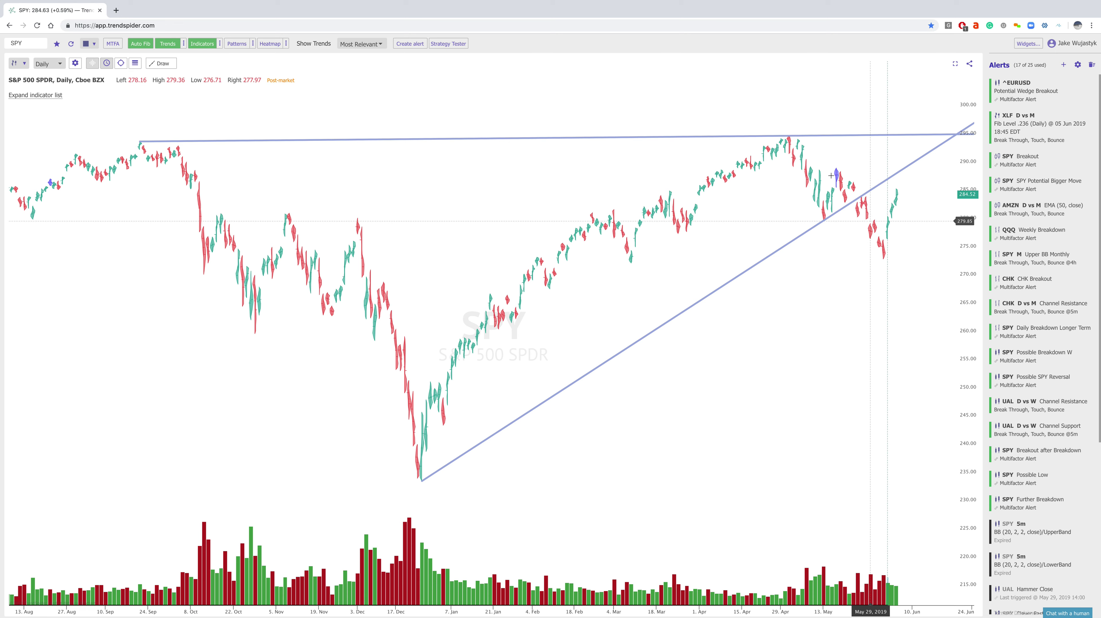
click(160, 64)
click(794, 138)
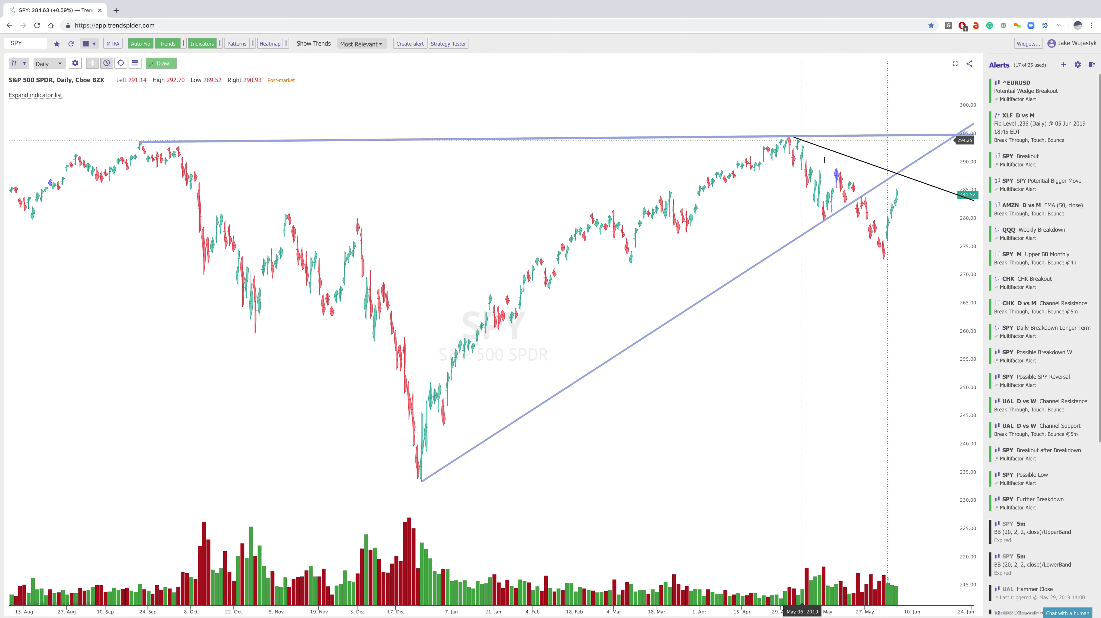
click(849, 180)
- Draw a trial lower channel line from the mid-April candles past the mid-May low and remove it
click(165, 64)
click(170, 76)
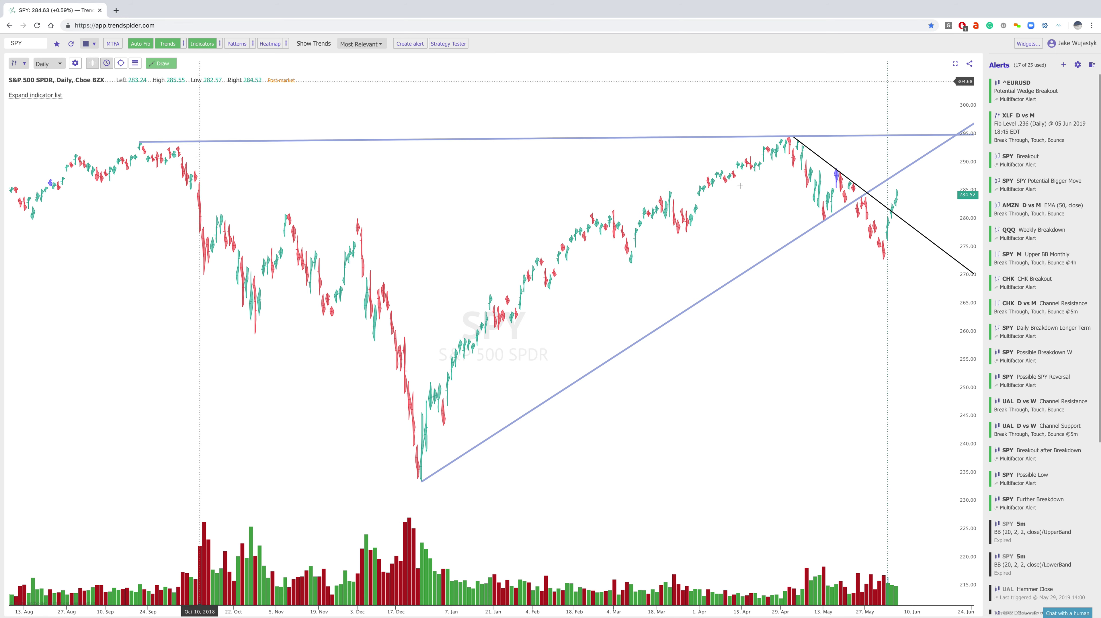
click(751, 169)
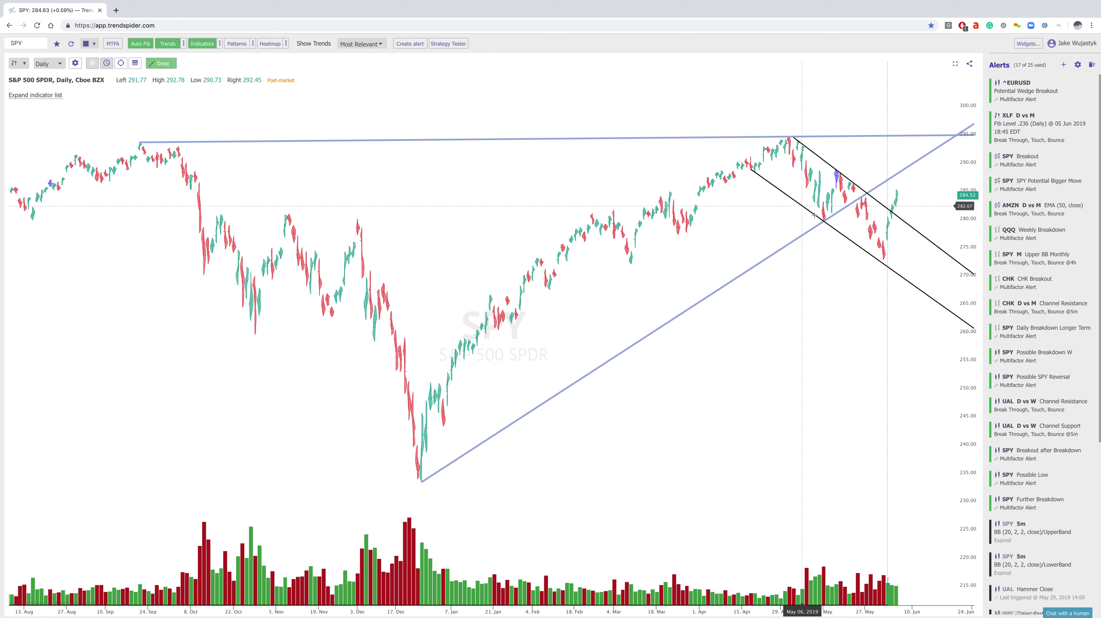
click(832, 221)
right_click(834, 221)
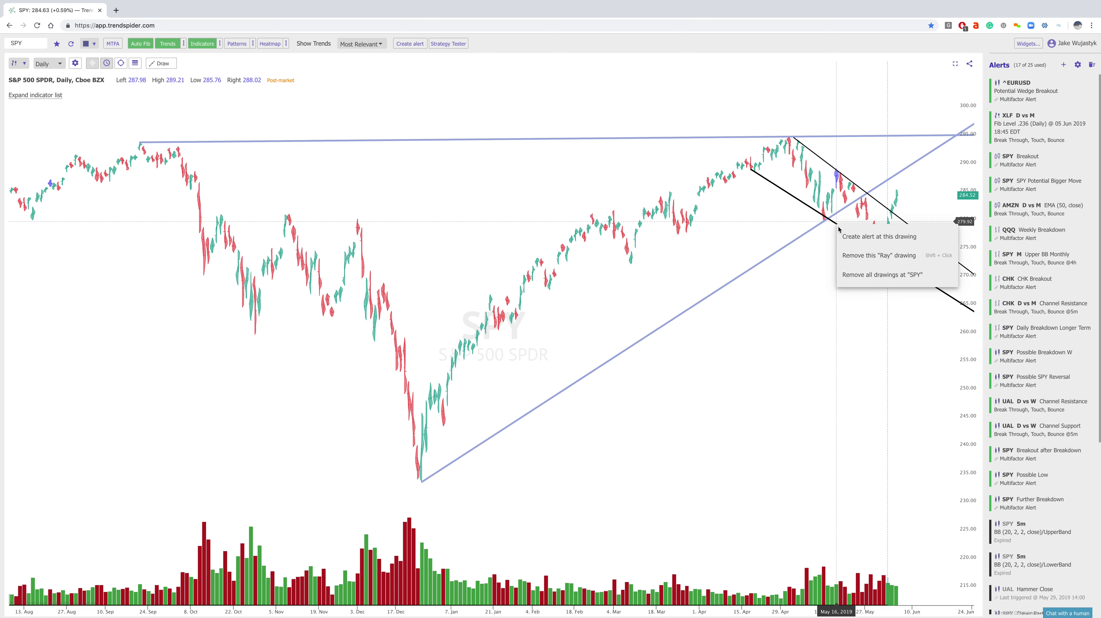
click(861, 253)
- Draw the lower channel trend line from the mid-April candles down to the early-June low
click(169, 65)
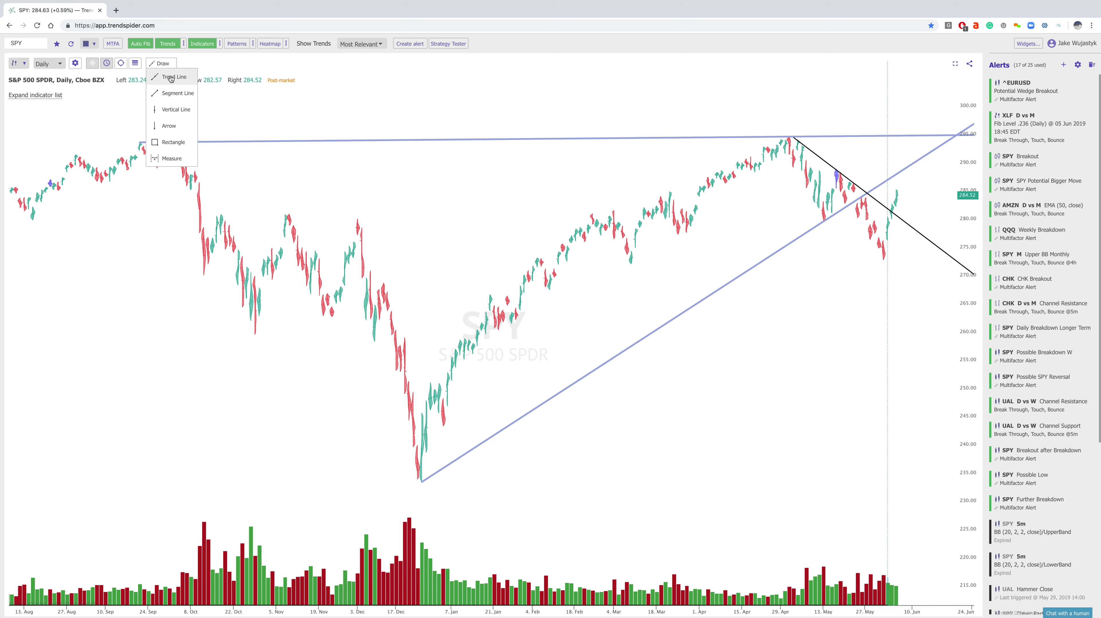
click(171, 77)
click(748, 170)
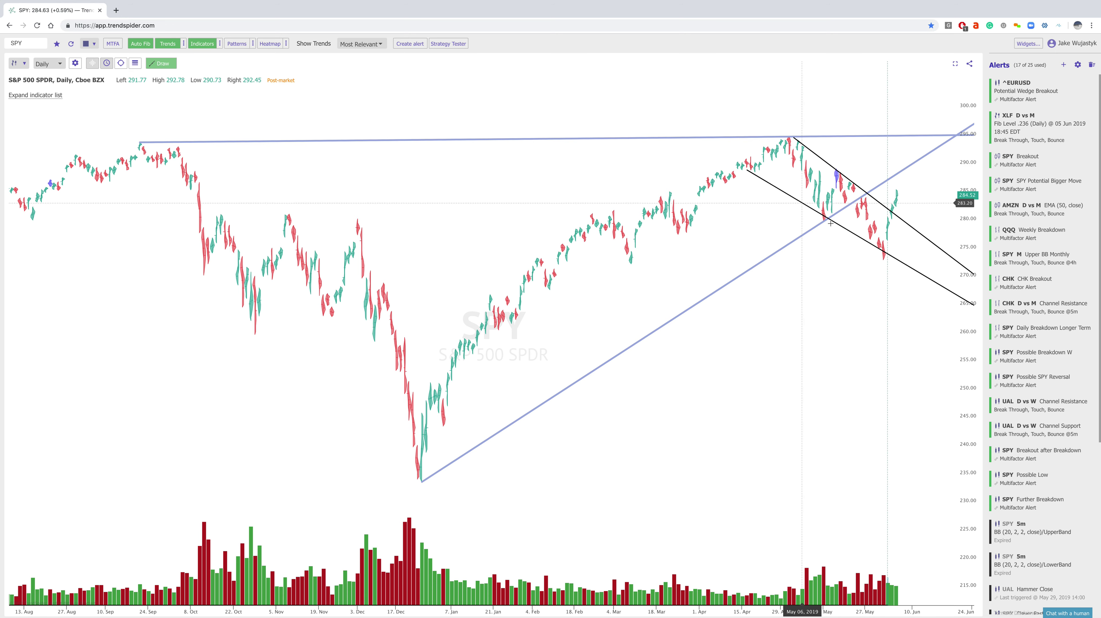
click(884, 259)
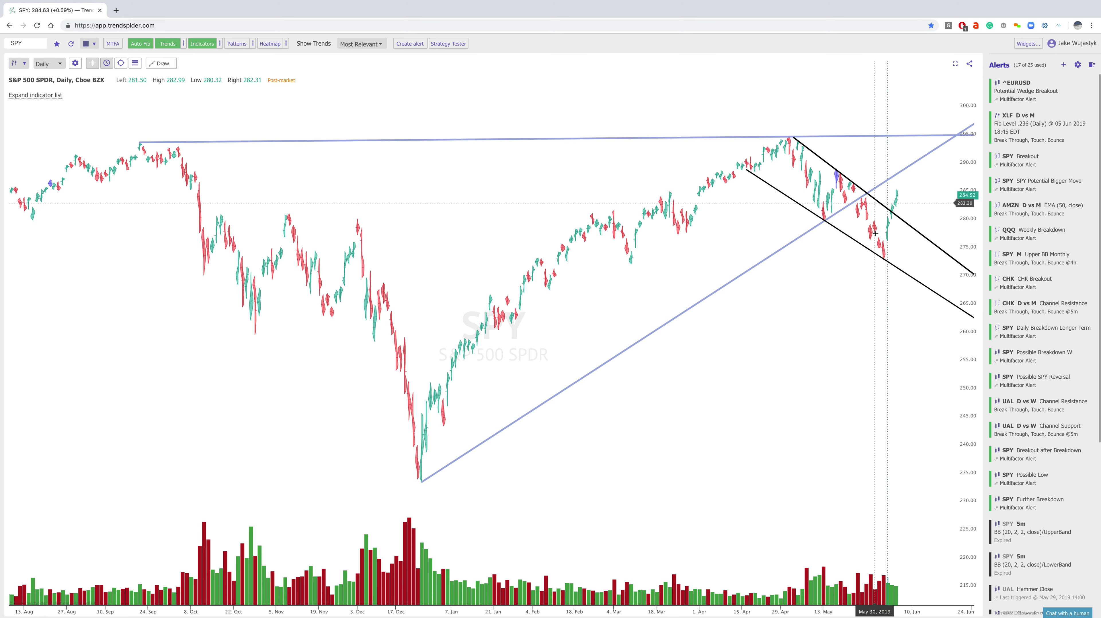
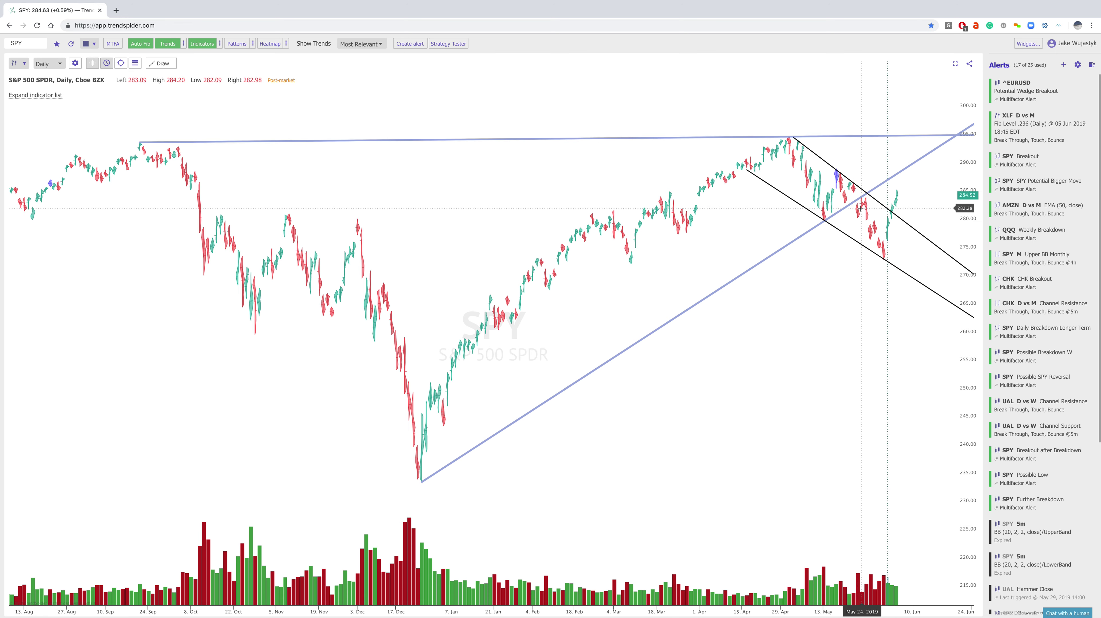
- Start an alert on the rising line from the December low with ±$1.15 sensitivity and Break Through, Touch and Bounce triggers
right_click(894, 178)
click(897, 188)
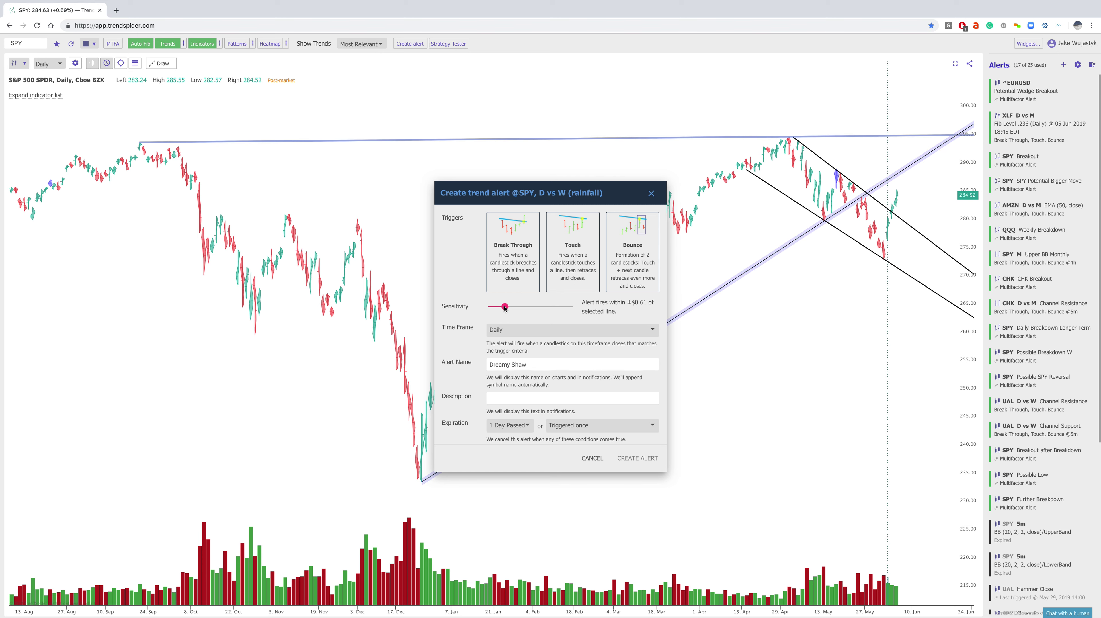
drag(505, 307, 513, 308)
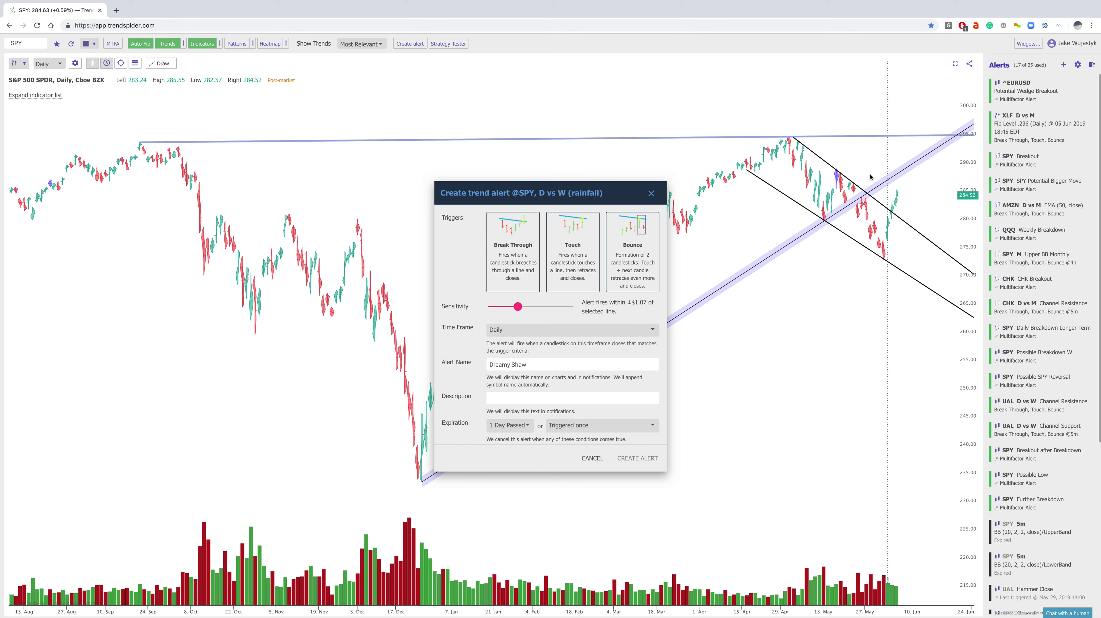
drag(519, 309, 522, 310)
click(521, 257)
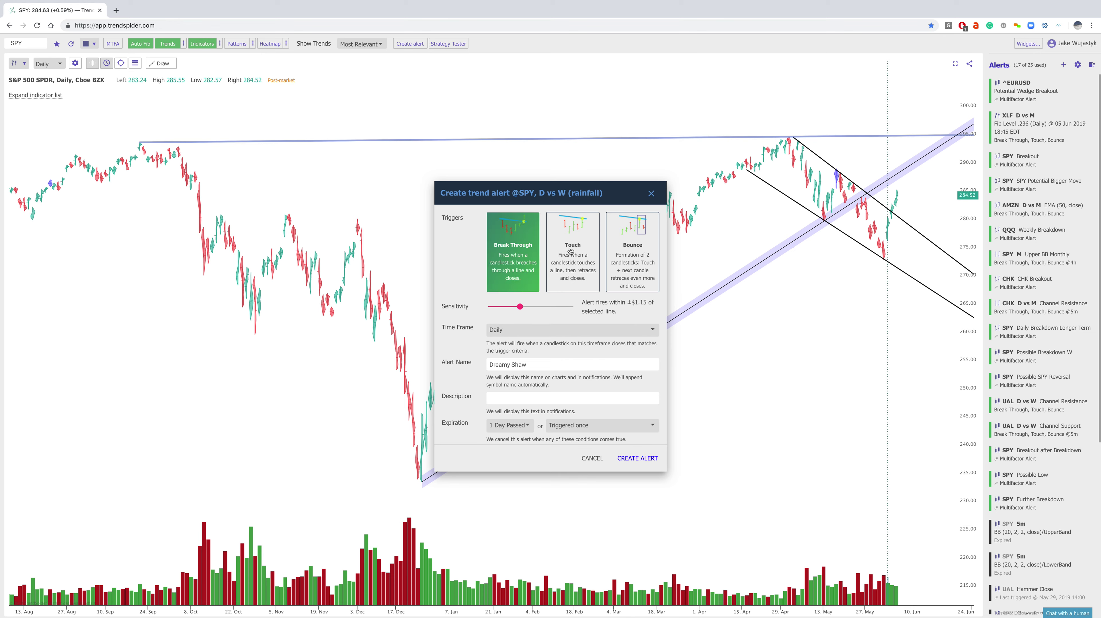
click(571, 252)
click(630, 251)
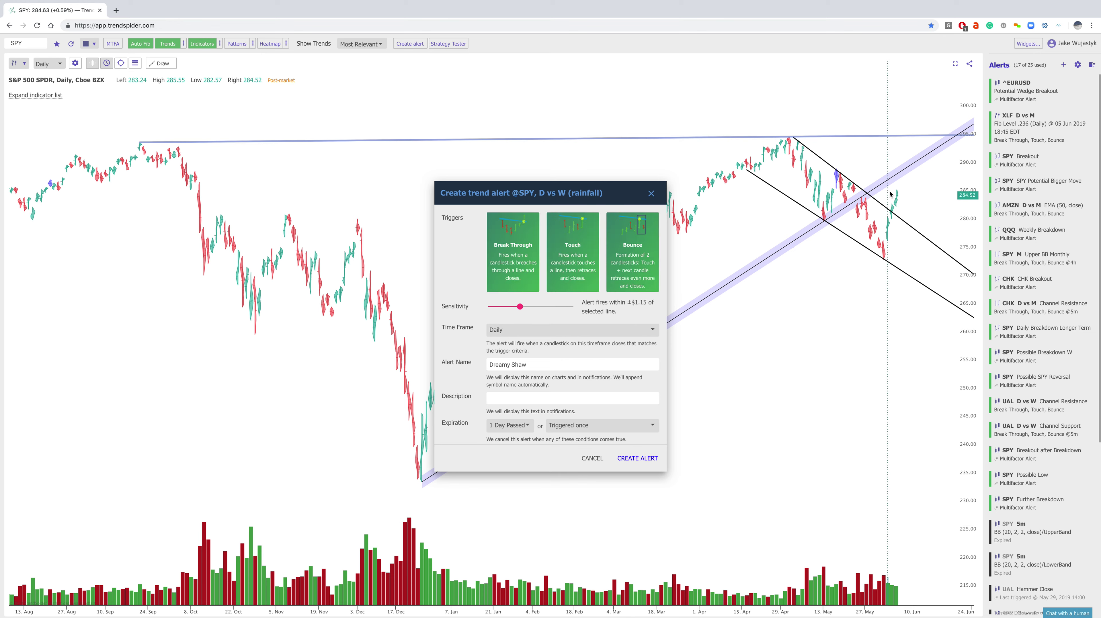
- Name the alert "Previous Support Now Resistance", choose its expiration period and create it
triple_click(513, 369)
text(P)
click(510, 425)
click(511, 460)
click(646, 459)
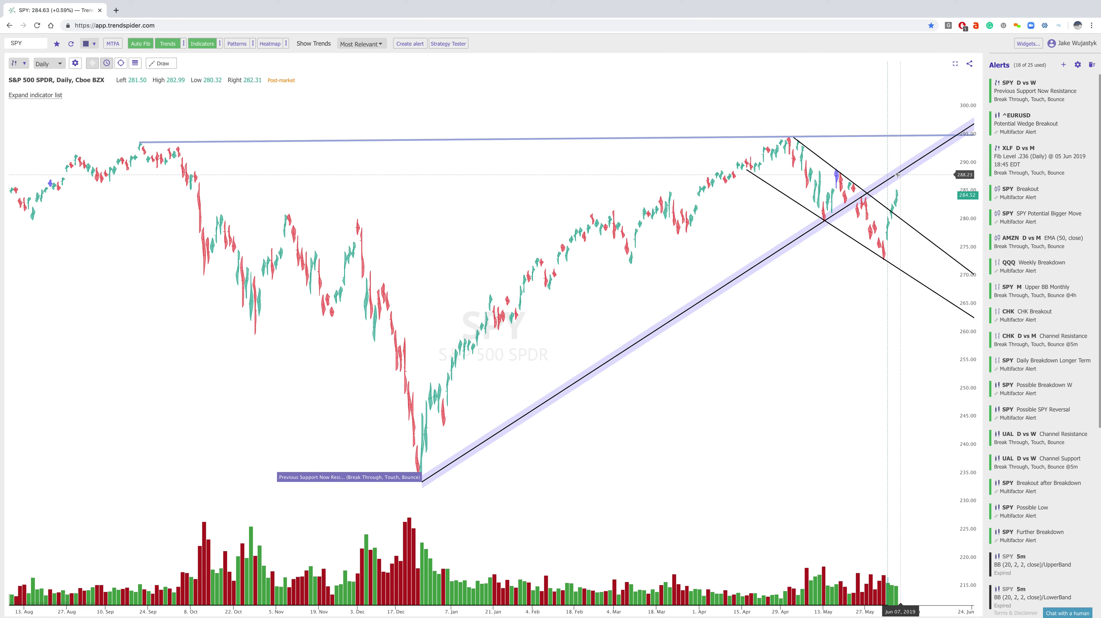
- Display the Williams %R and Relative Strength Index (25,70,30,close) indicators with the SPY chart
click(47, 95)
click(107, 121)
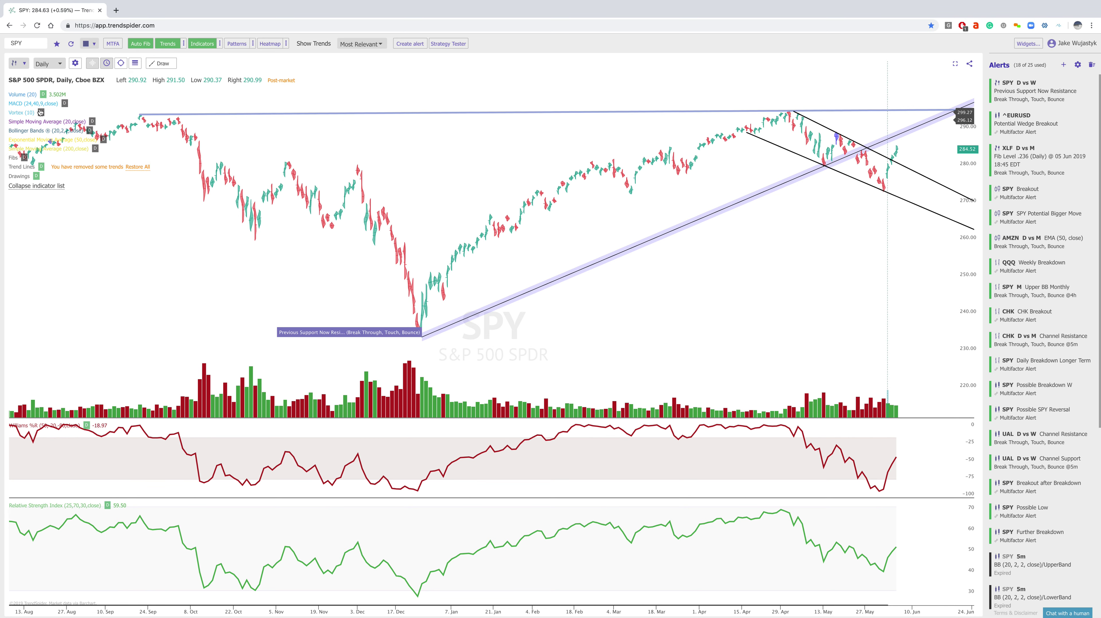
- Display the MACD (24,40,9,close) indicator with the SPY chart
click(64, 103)
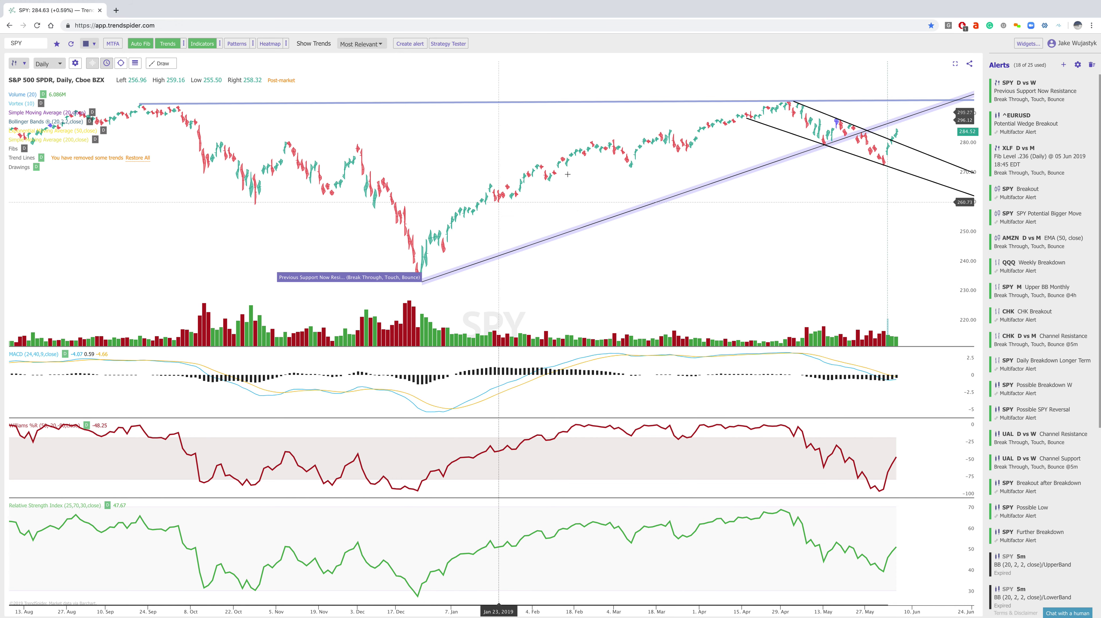
scroll(625, 152, down, 2)
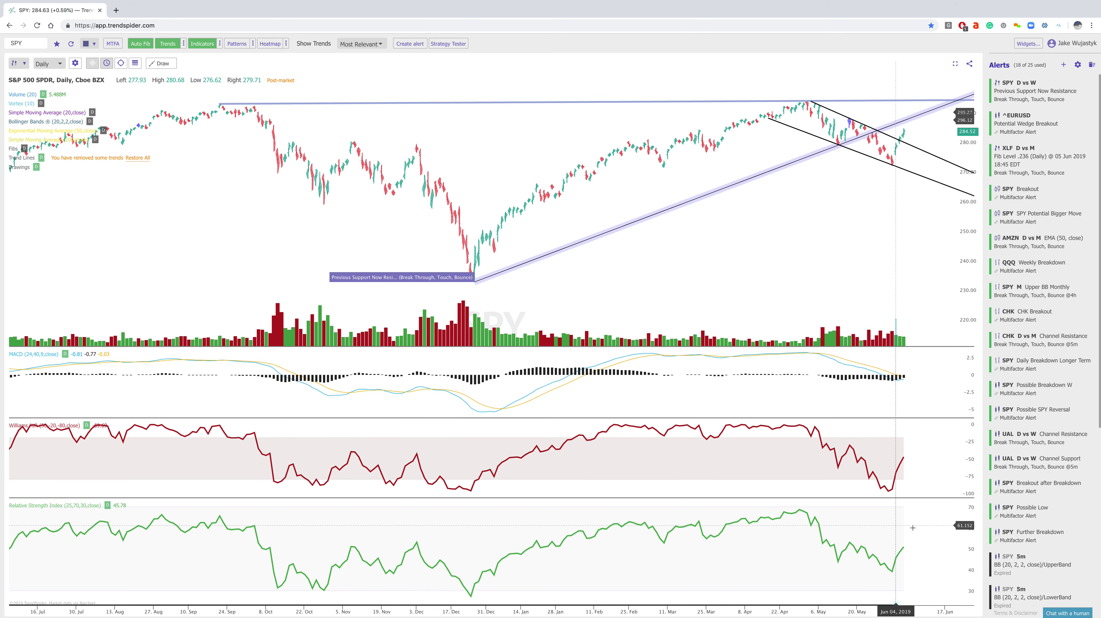
- Start a multi-factor alert on SPY named "Possible Breakout" that expires after 30 days
click(411, 44)
click(421, 70)
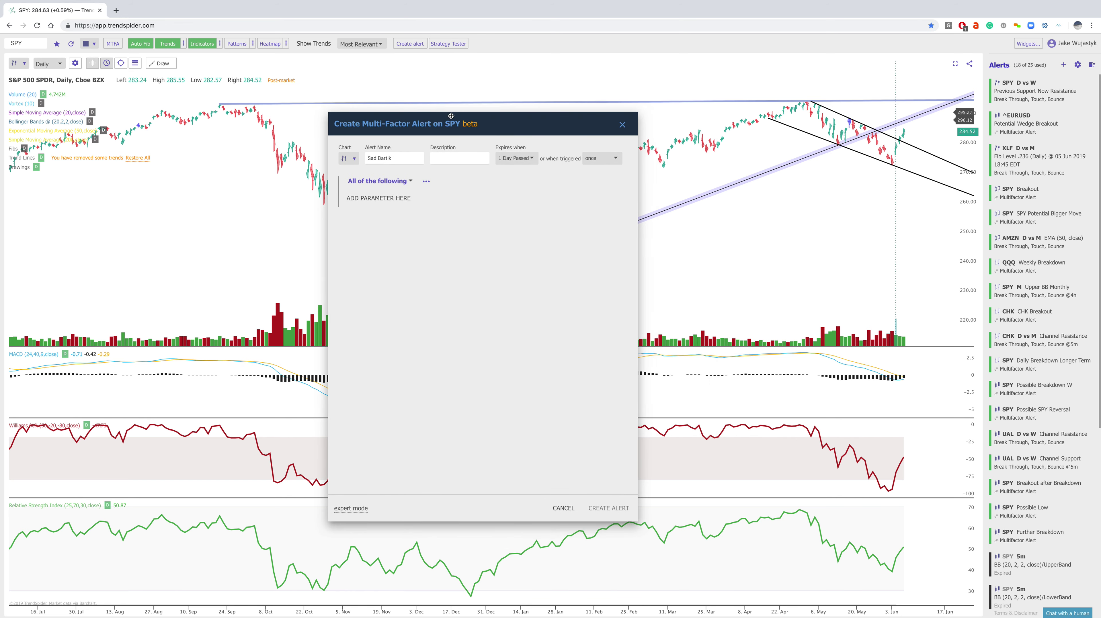
drag(514, 125, 411, 94)
double_click(303, 128)
triple_click(303, 129)
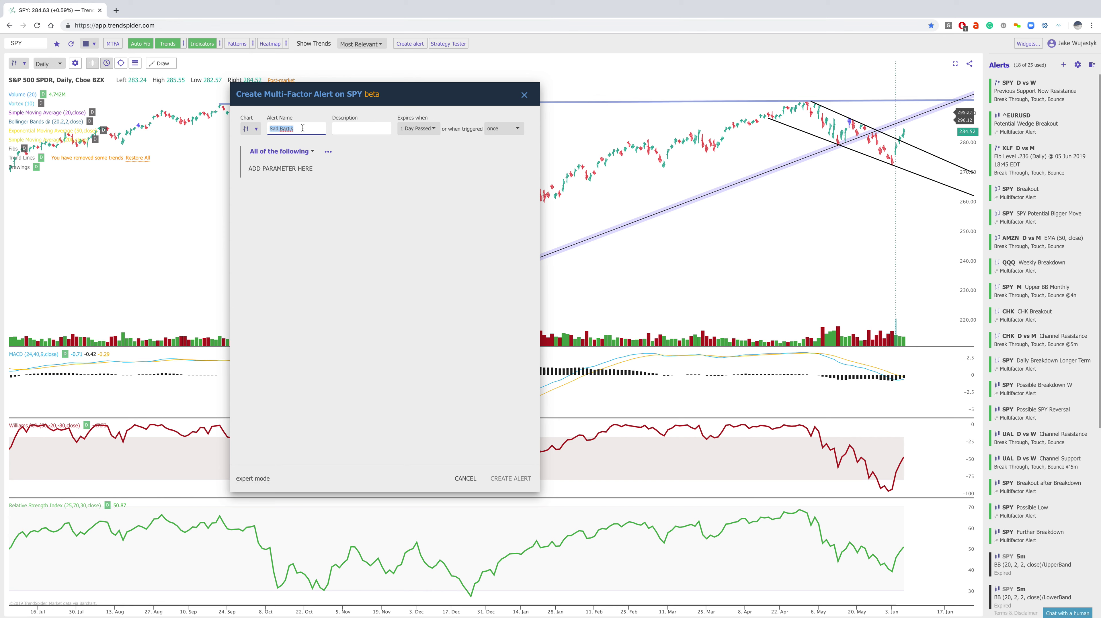
text(Possible Breakout)
click(423, 129)
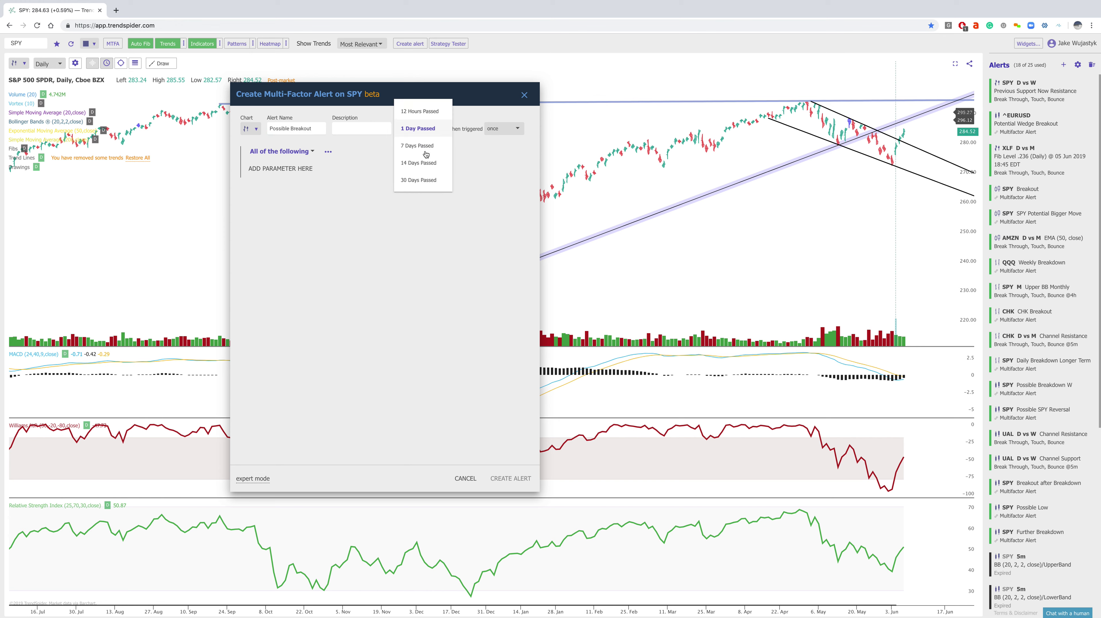
click(423, 181)
- Add a condition that the daily MACD (24, 40, 9, close) Fast line crosses up the daily MACD Slow line
click(281, 170)
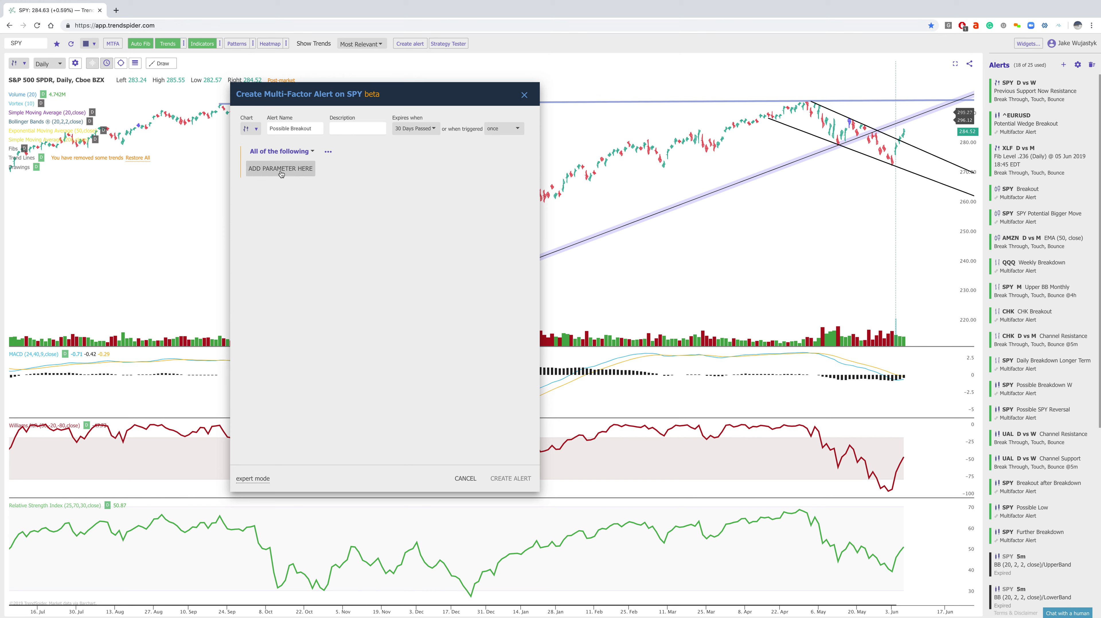
click(268, 174)
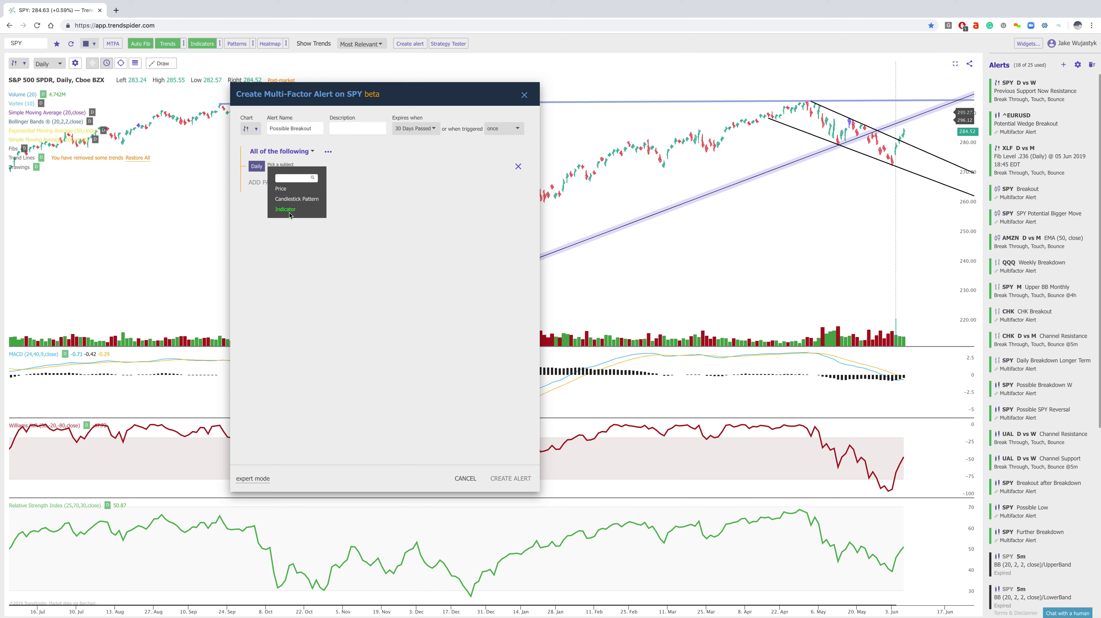
click(290, 212)
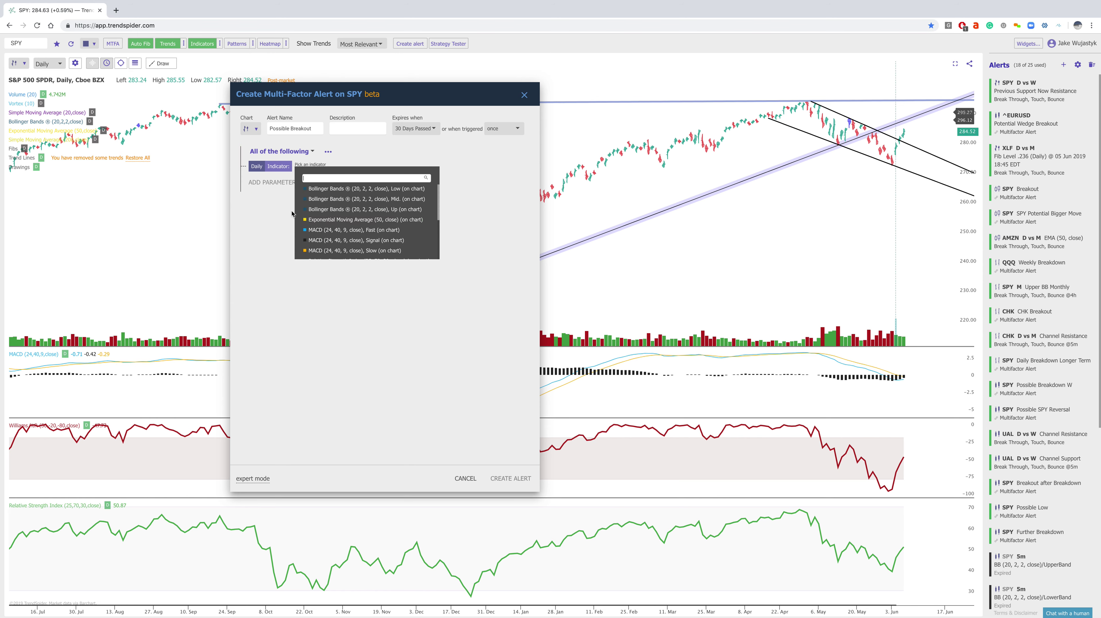
click(337, 233)
click(361, 246)
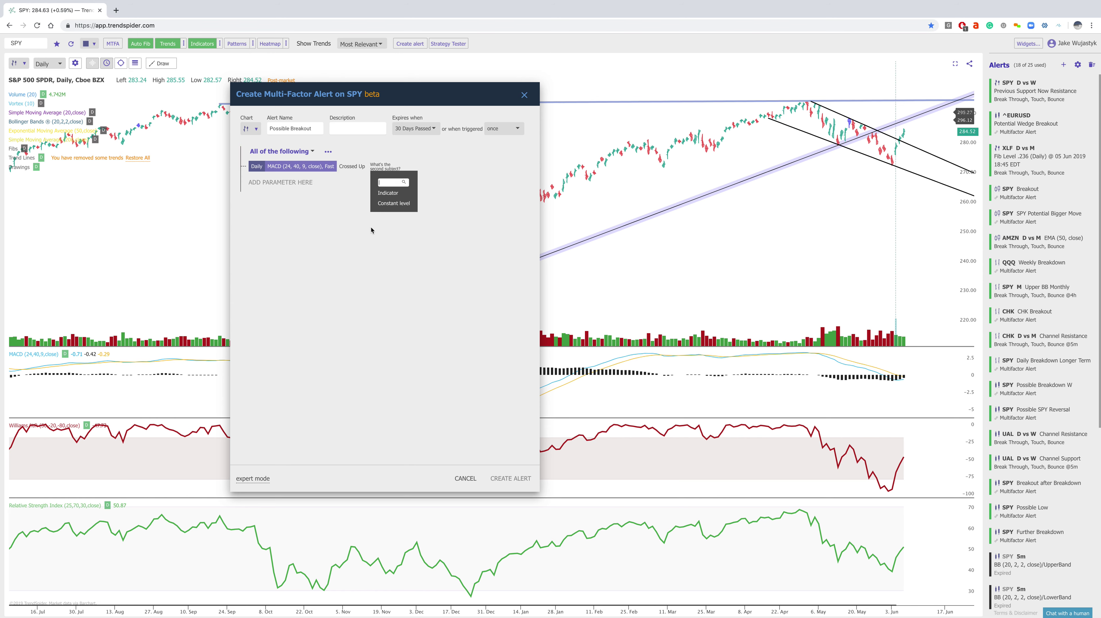
click(386, 192)
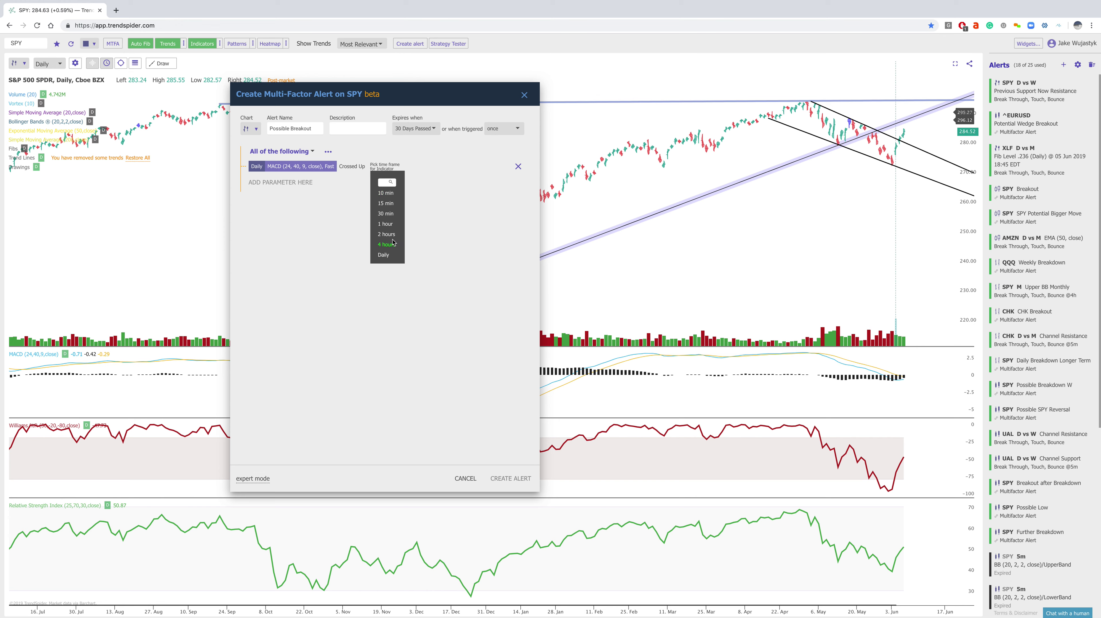
click(387, 256)
click(408, 211)
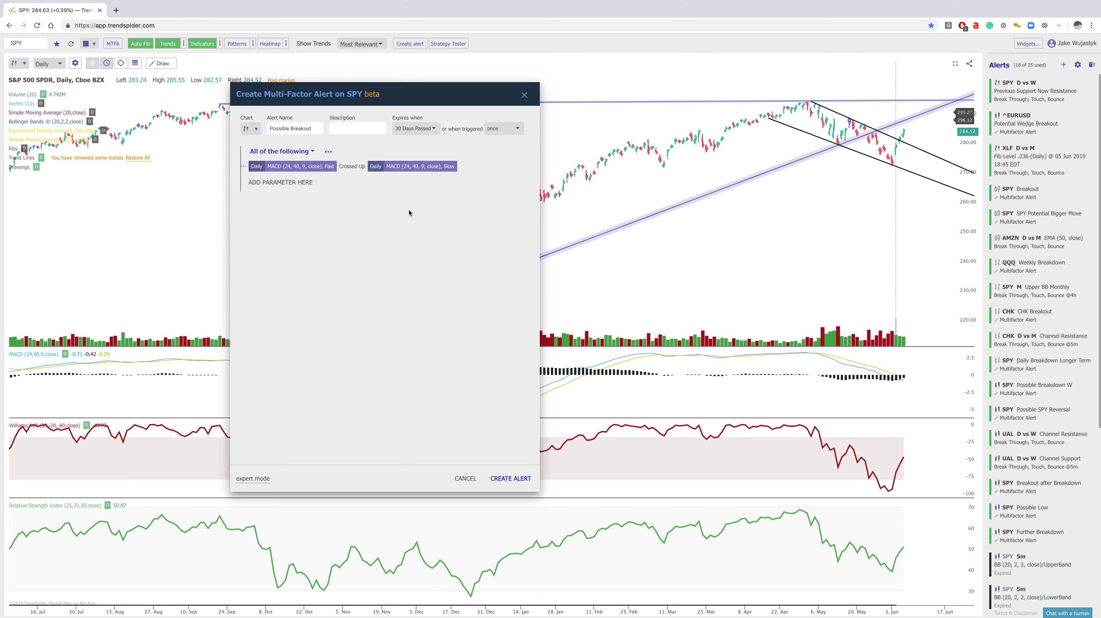
- Add a condition that the daily Williams %R (50, -20, -80, close) crosses up the constant level -25
click(272, 183)
mouse_move(270, 225)
click(266, 185)
click(265, 265)
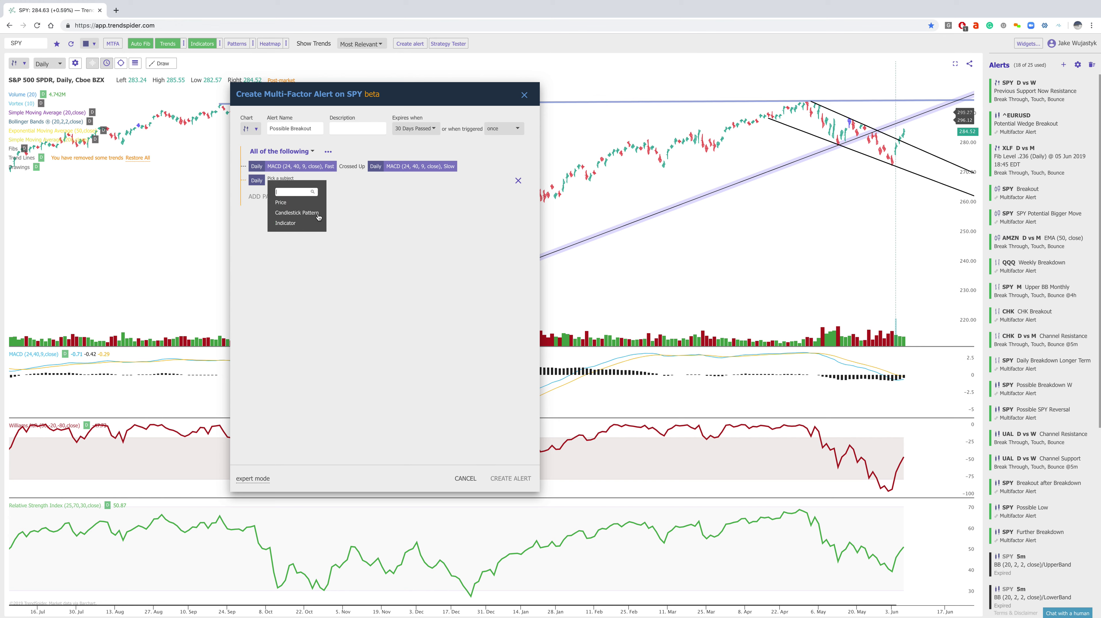
click(288, 225)
scroll(346, 250, down, 2)
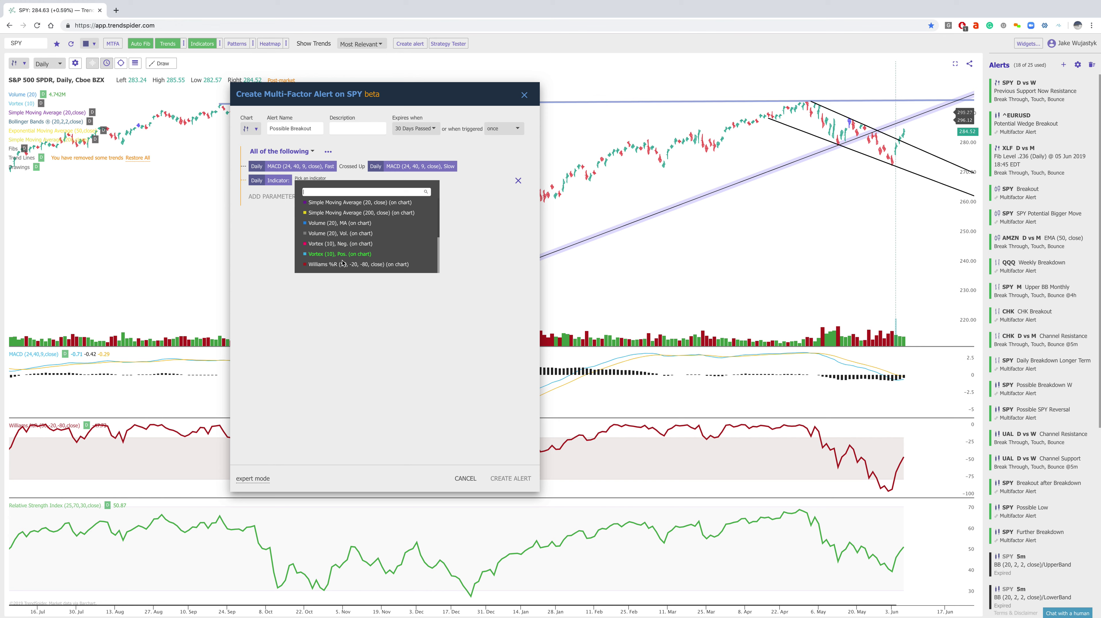
click(344, 264)
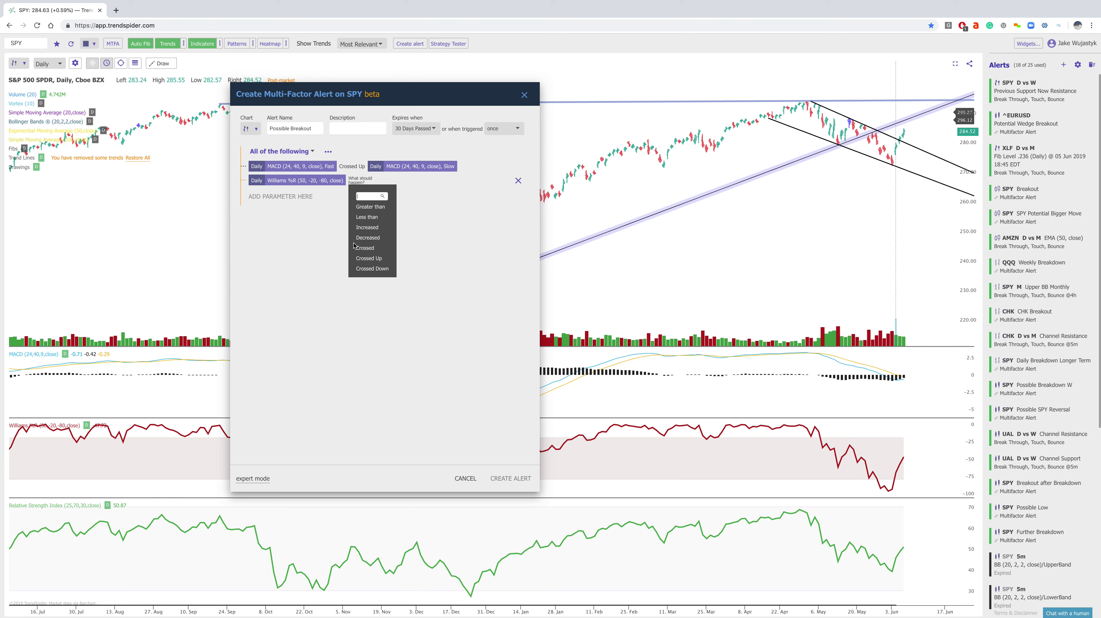
click(370, 260)
click(395, 218)
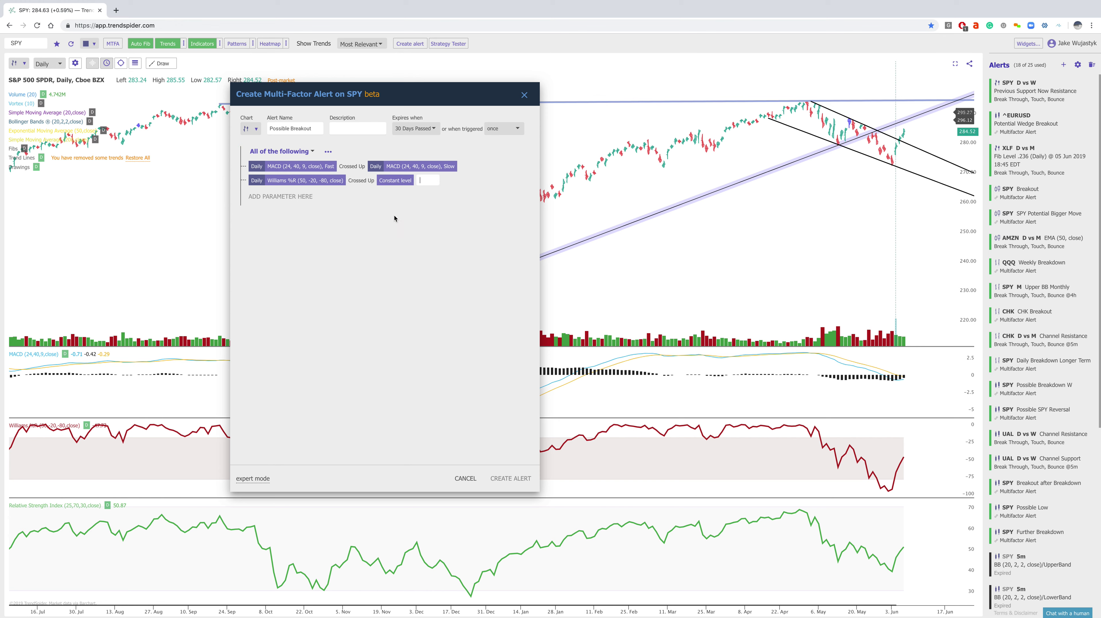
text(-25)
- Add a condition that the daily Relative Strength Index (25, 70, 30, close) crosses up the constant level 60, and create the alert
click(277, 199)
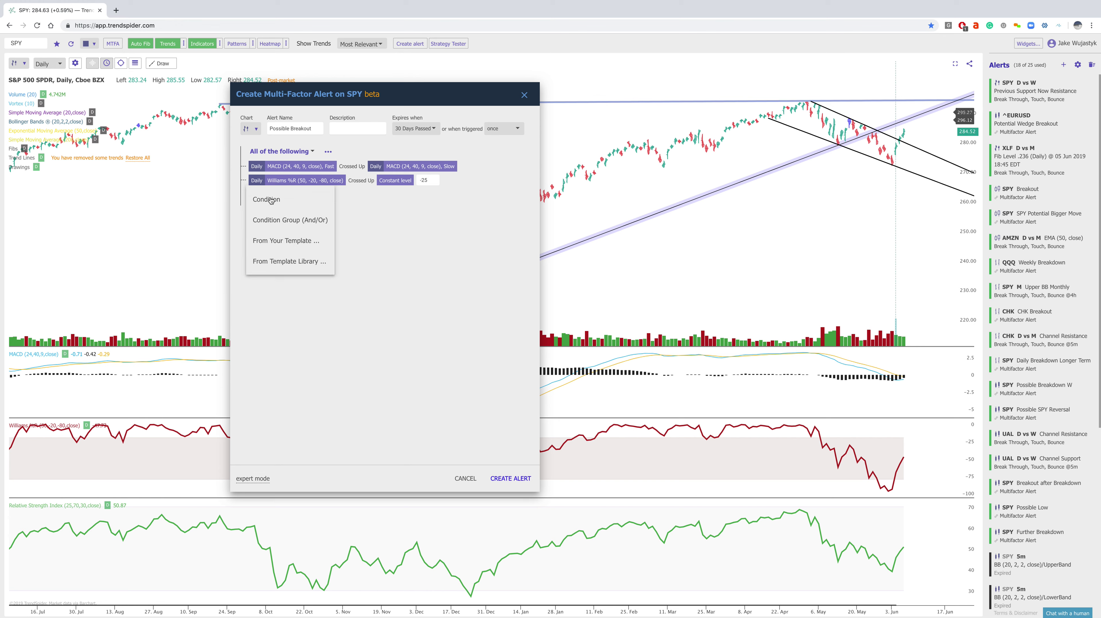
click(263, 202)
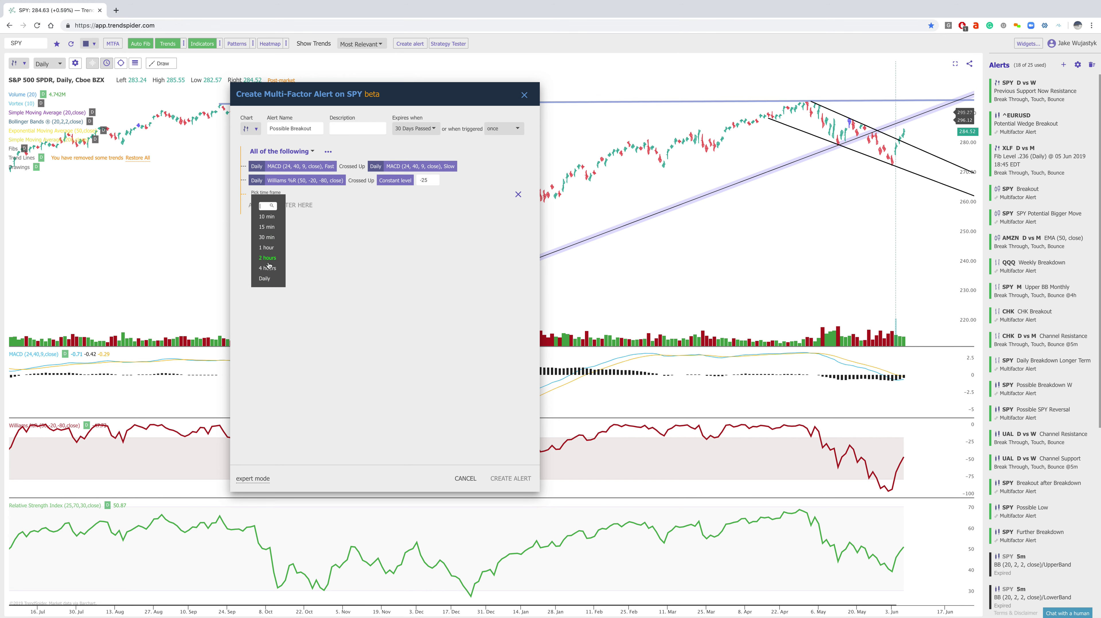
click(265, 279)
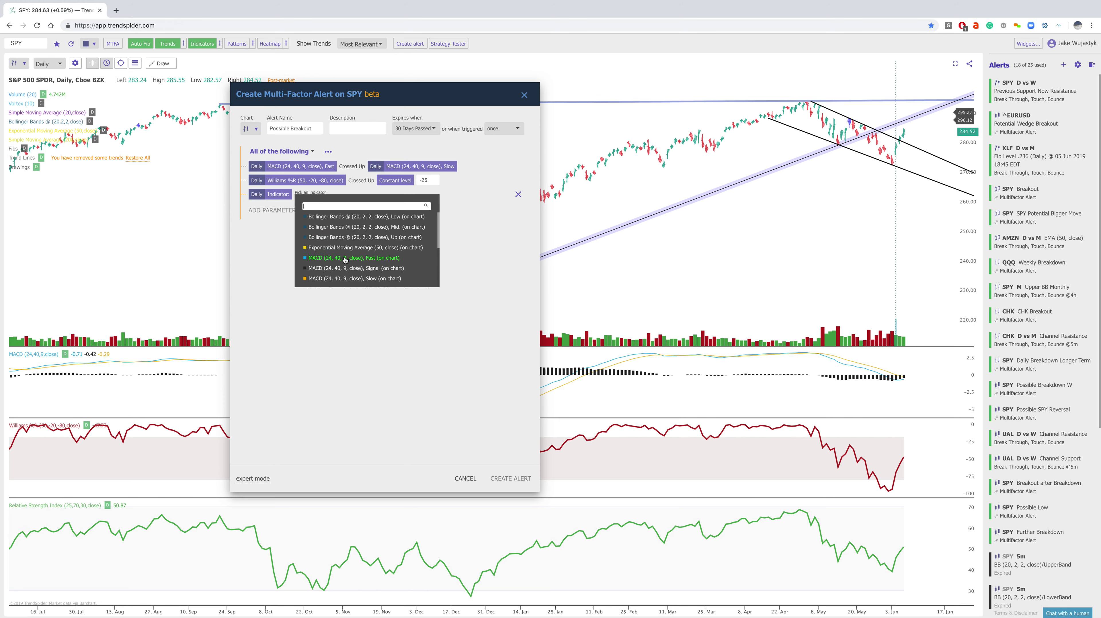
click(347, 265)
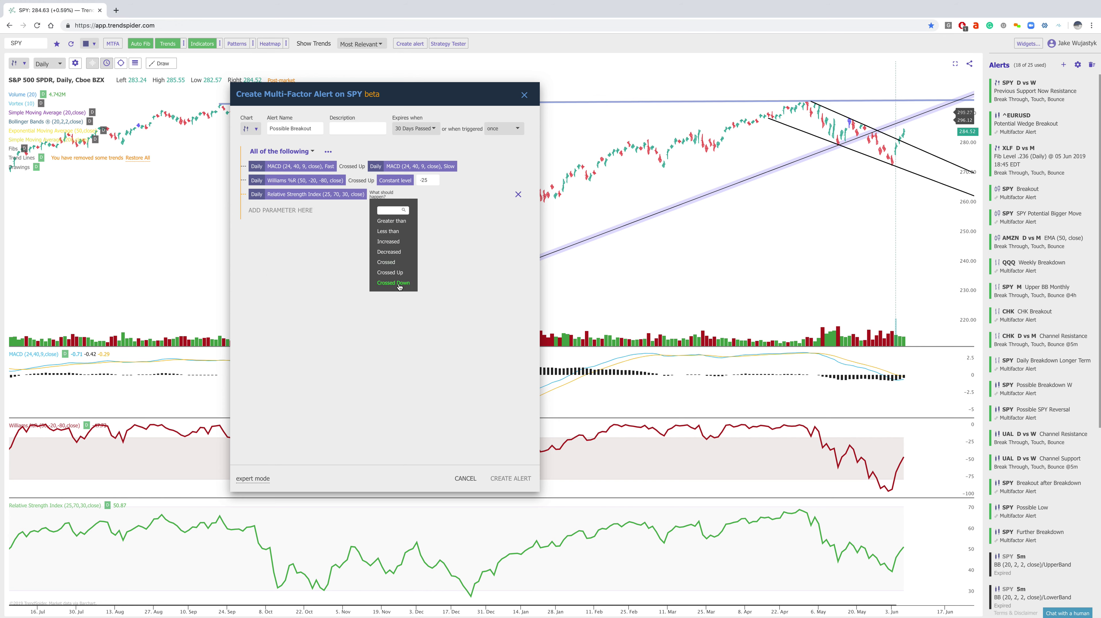
click(393, 278)
click(418, 233)
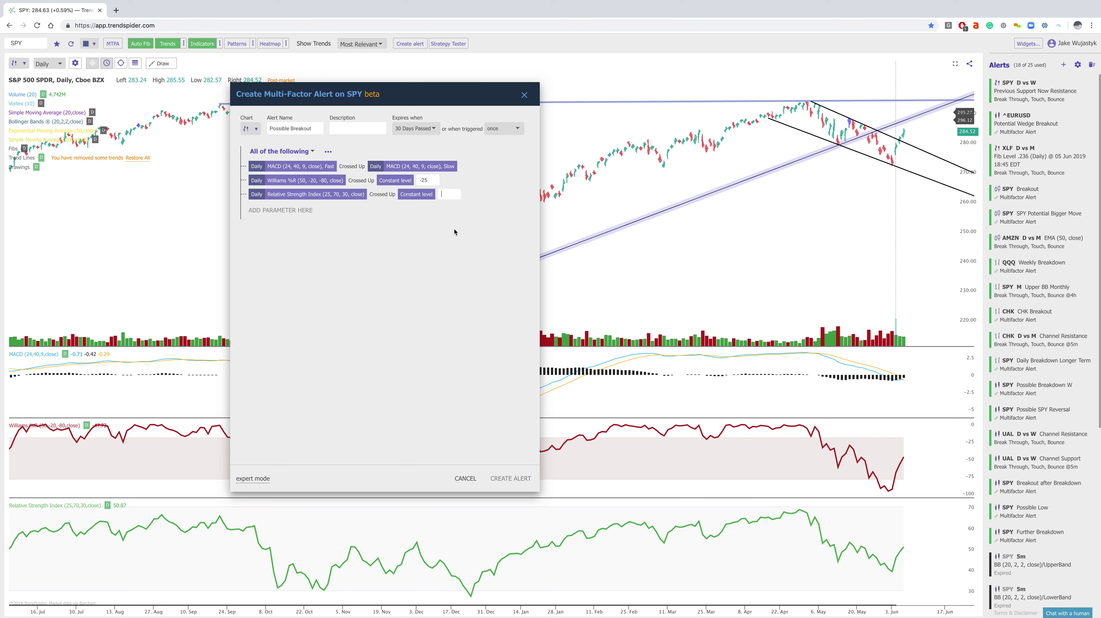
text(60)
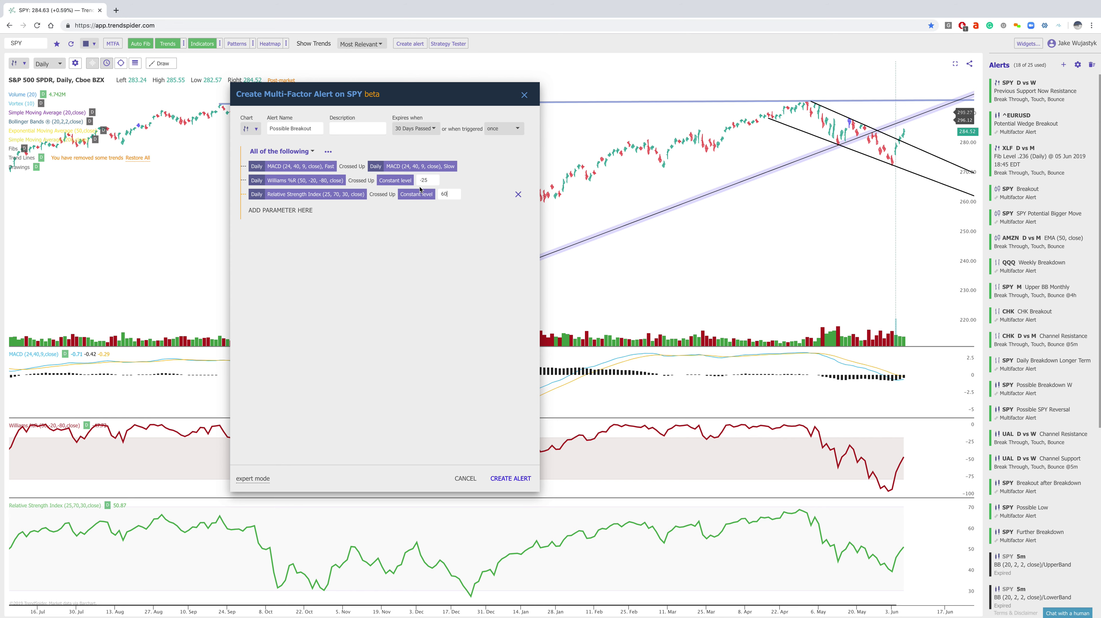
click(510, 479)
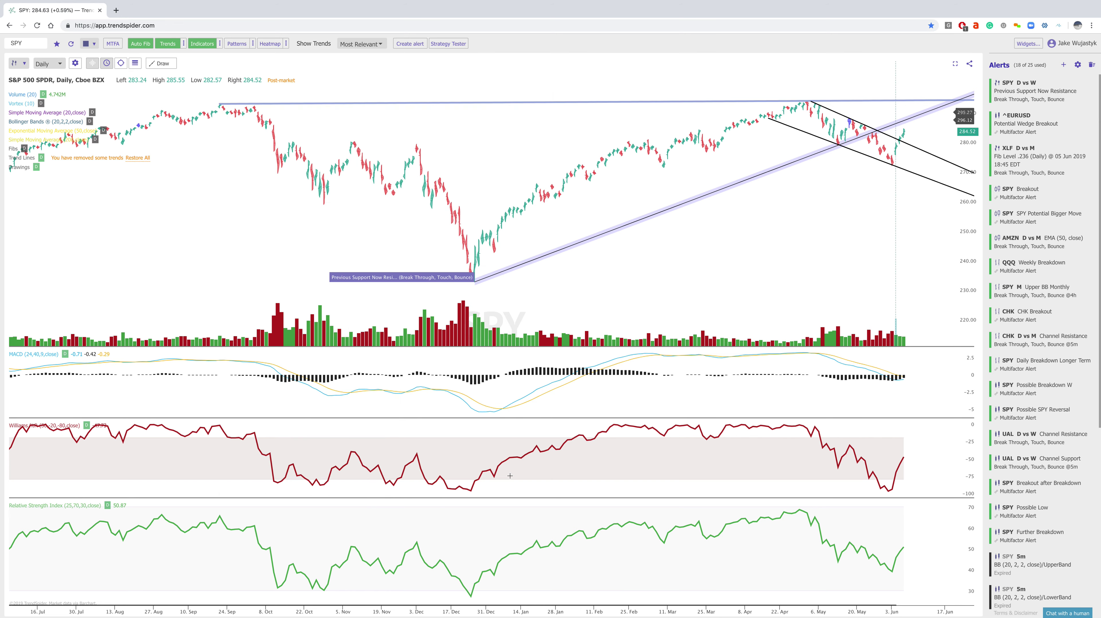
- Refresh the alerts list and open a copy of the "Possible Breakout" alert to view its conditions, without creating it
click(1027, 44)
click(1012, 52)
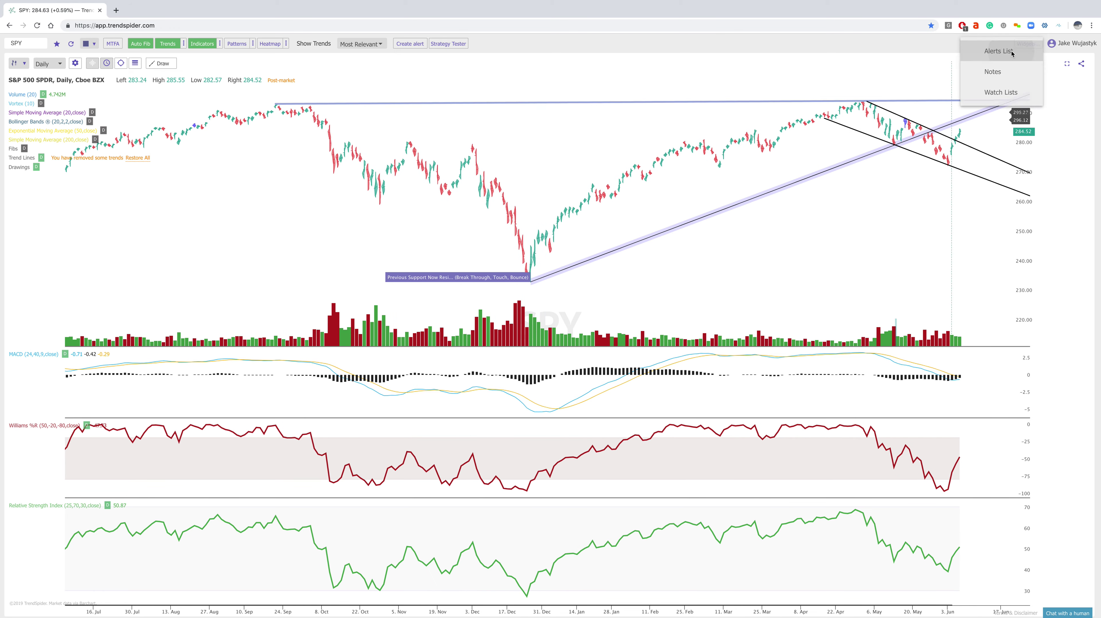
click(1027, 43)
click(1009, 55)
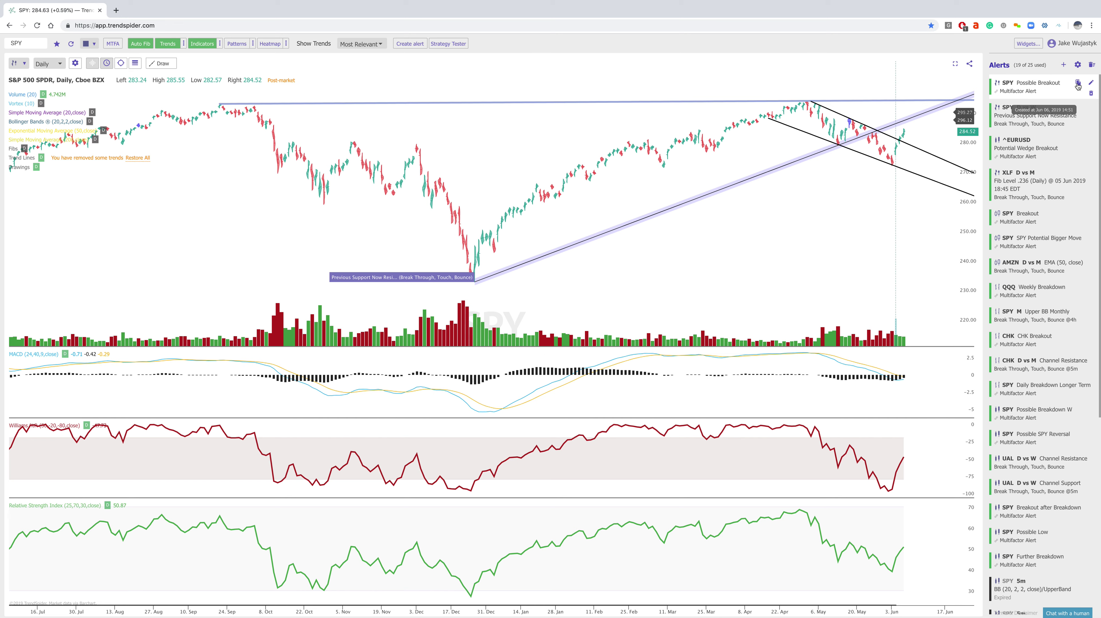
click(1078, 84)
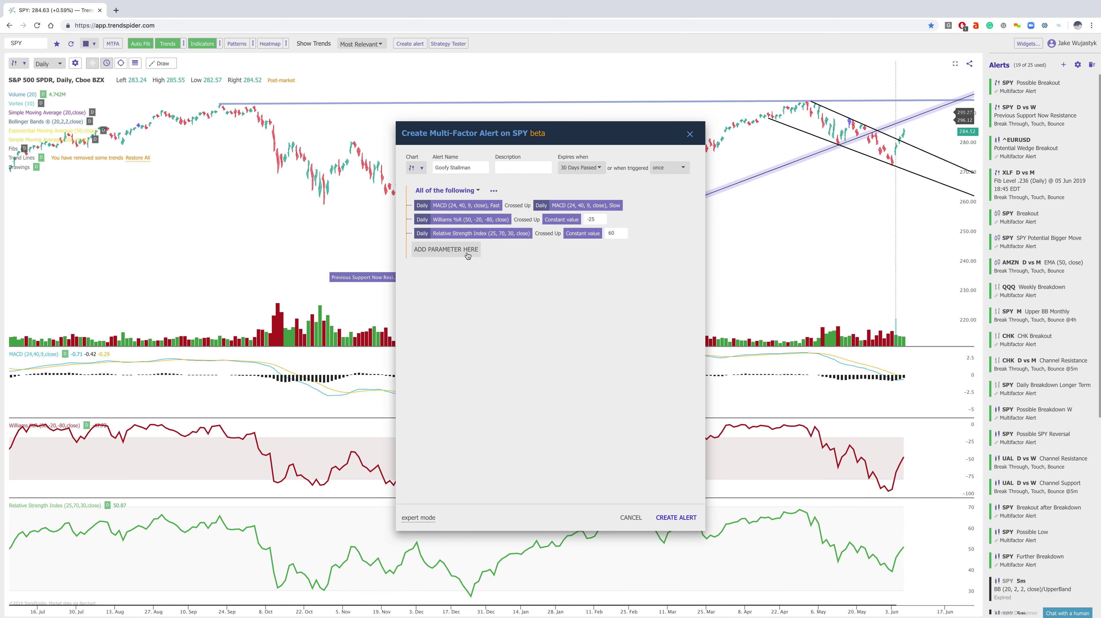
click(690, 133)
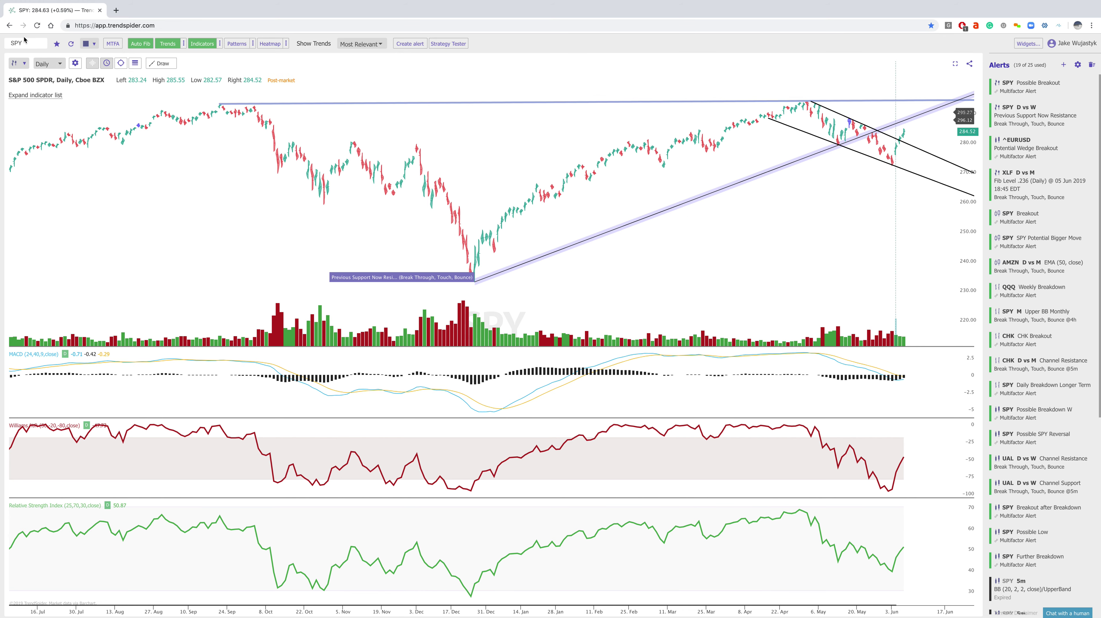
- Load the TEUM chart and remove its long-term blue, lavender and magenta trend lines and the steeper lower green line
text(TEUM)
key(Return)
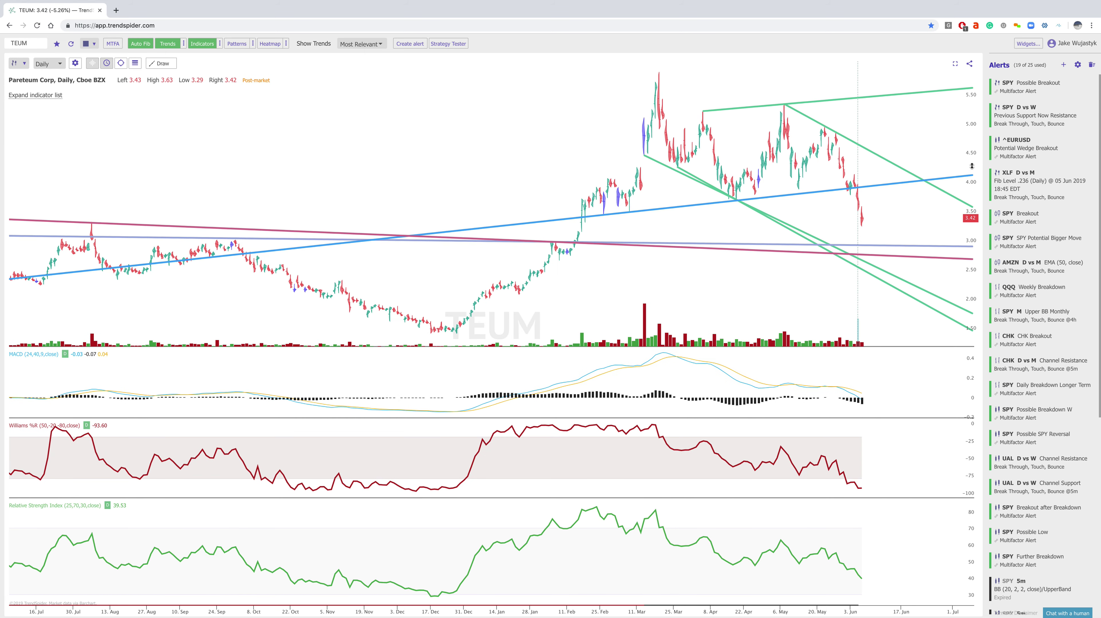
scroll(812, 213, down, 4)
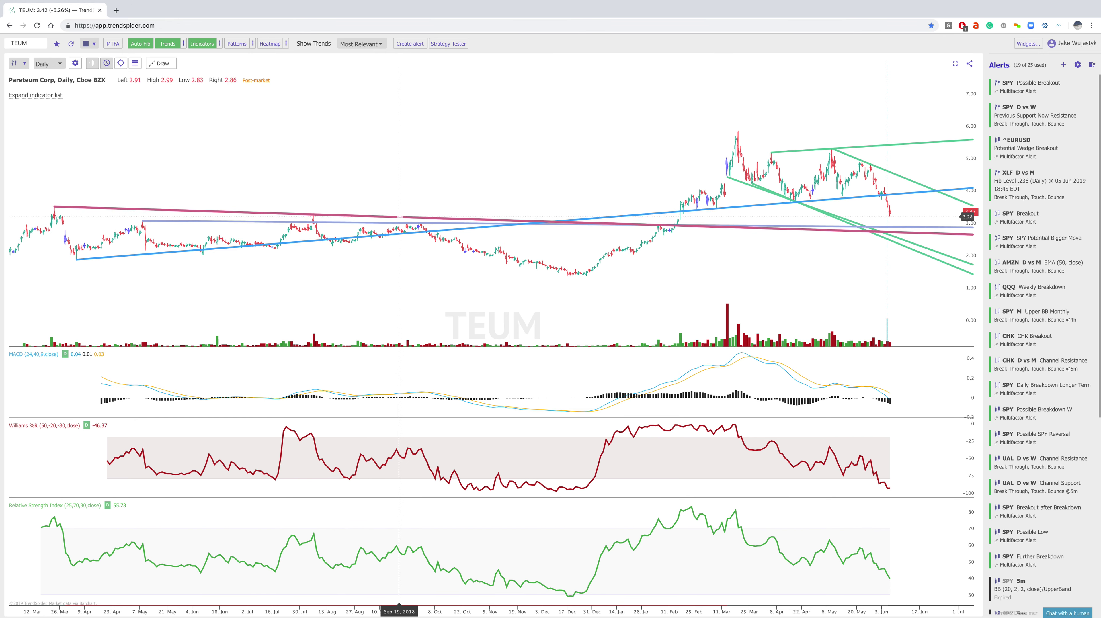
key(Delete)
key(Delete)
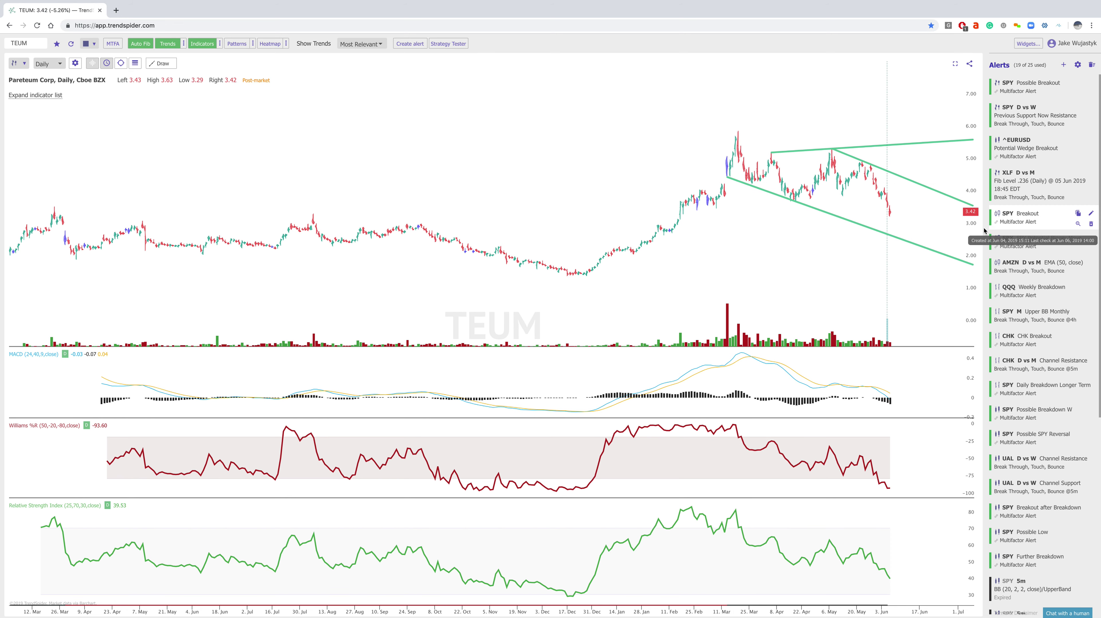
- Draw a rising support trend line from the early-April 2018 low through the early-July 2018 lows on the TEUM chart
scroll(933, 211, up, 2)
scroll(932, 210, up, 1)
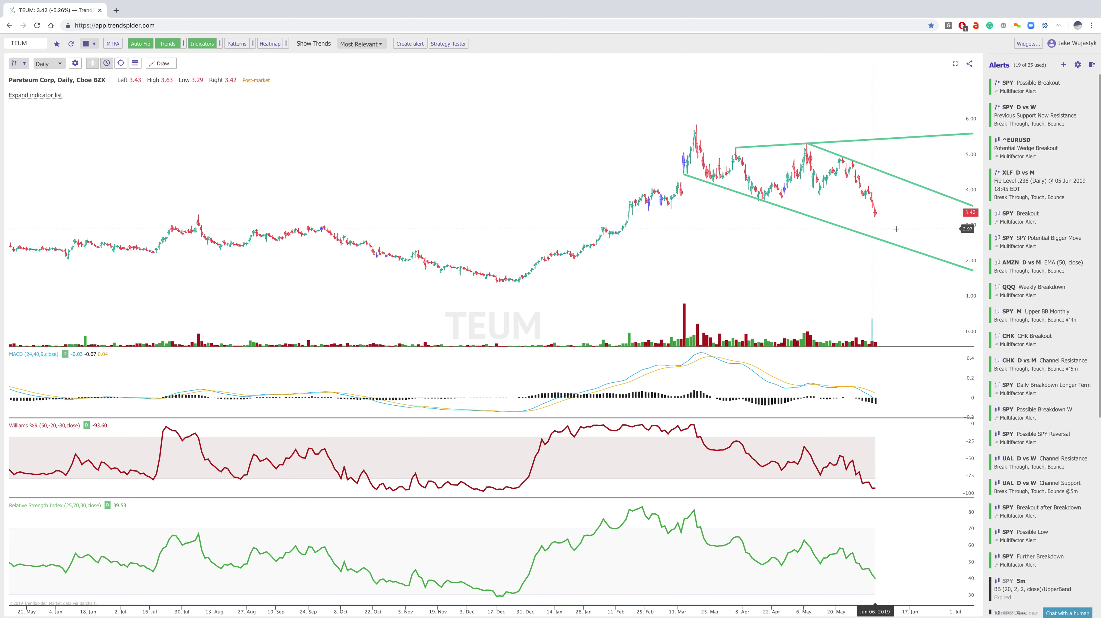
scroll(736, 208, left, 5)
click(169, 64)
click(170, 83)
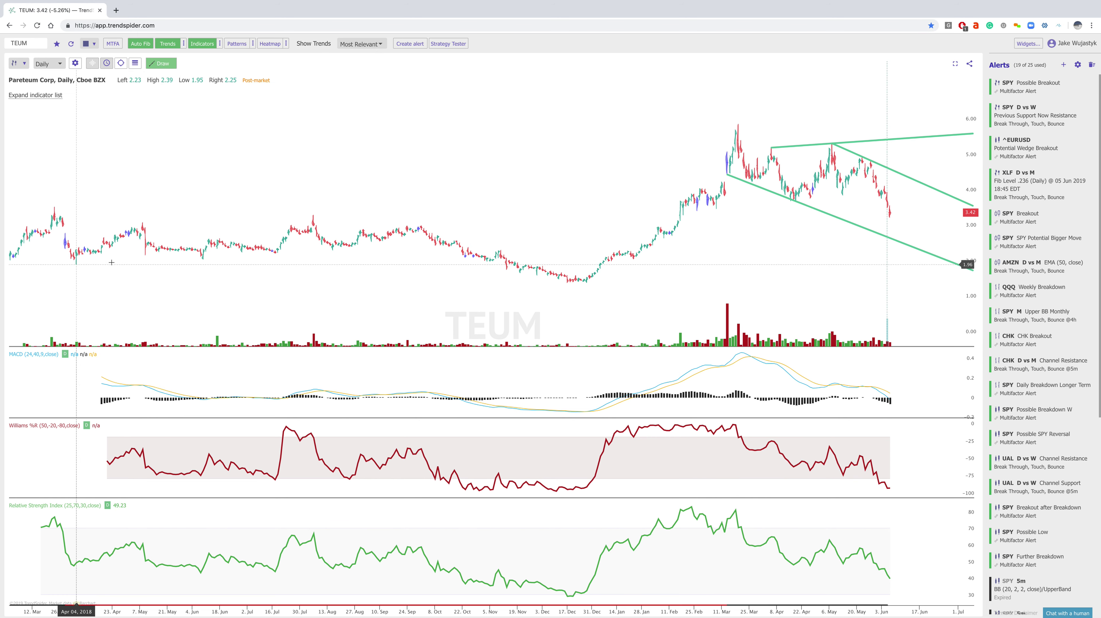
click(76, 264)
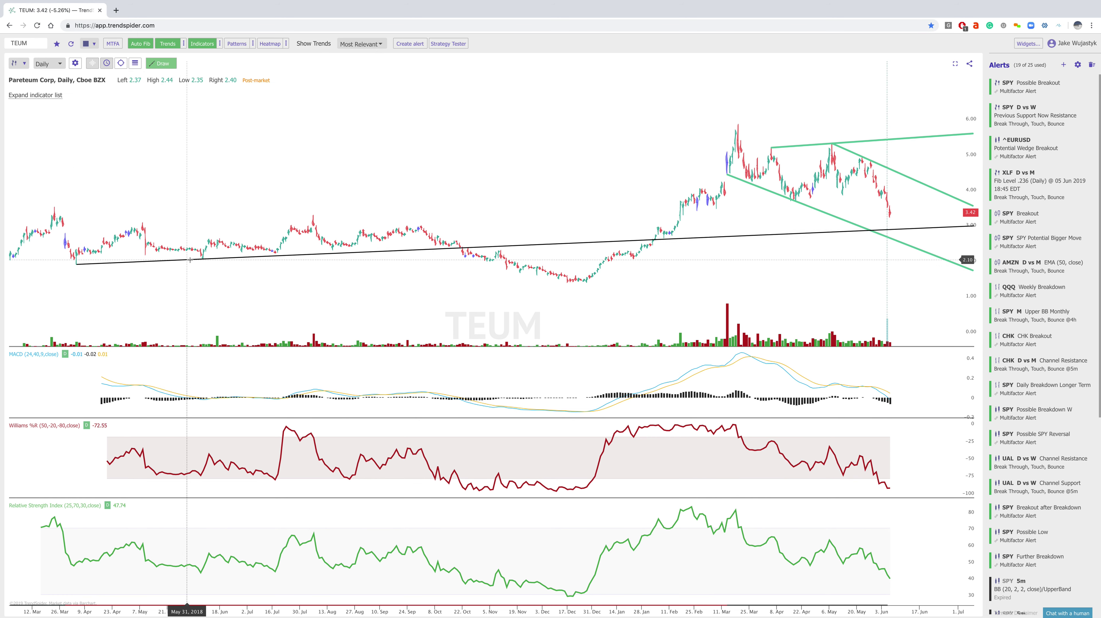
click(286, 254)
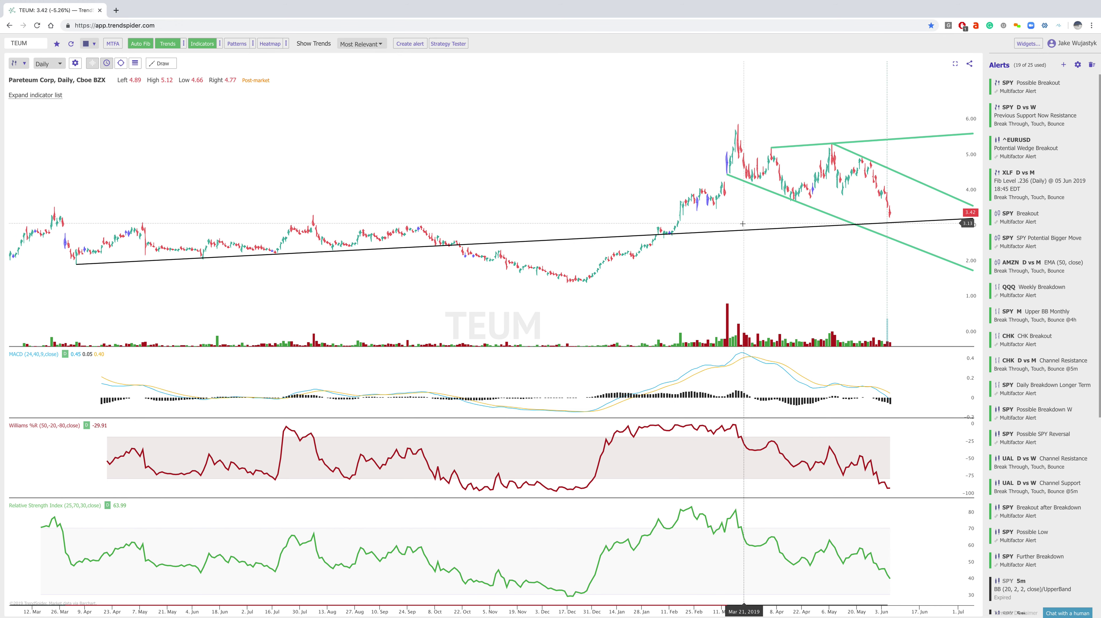
- Start an alert on the new TEUM support line with ±$0.09 sensitivity and Break Through, Touch and Bounce triggers
right_click(892, 220)
click(931, 233)
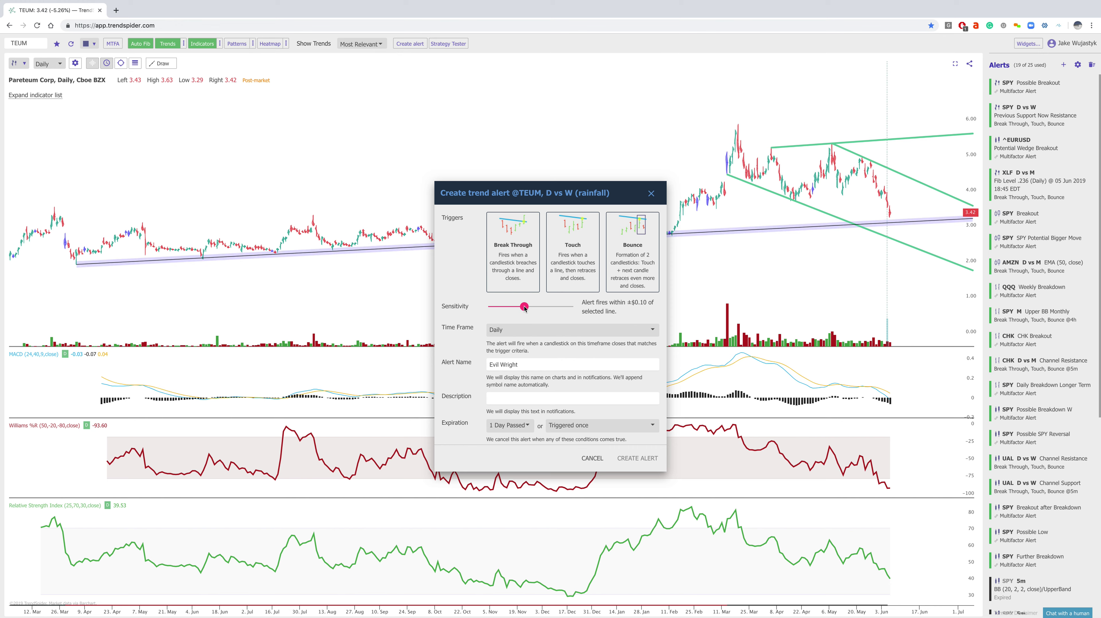
click(529, 268)
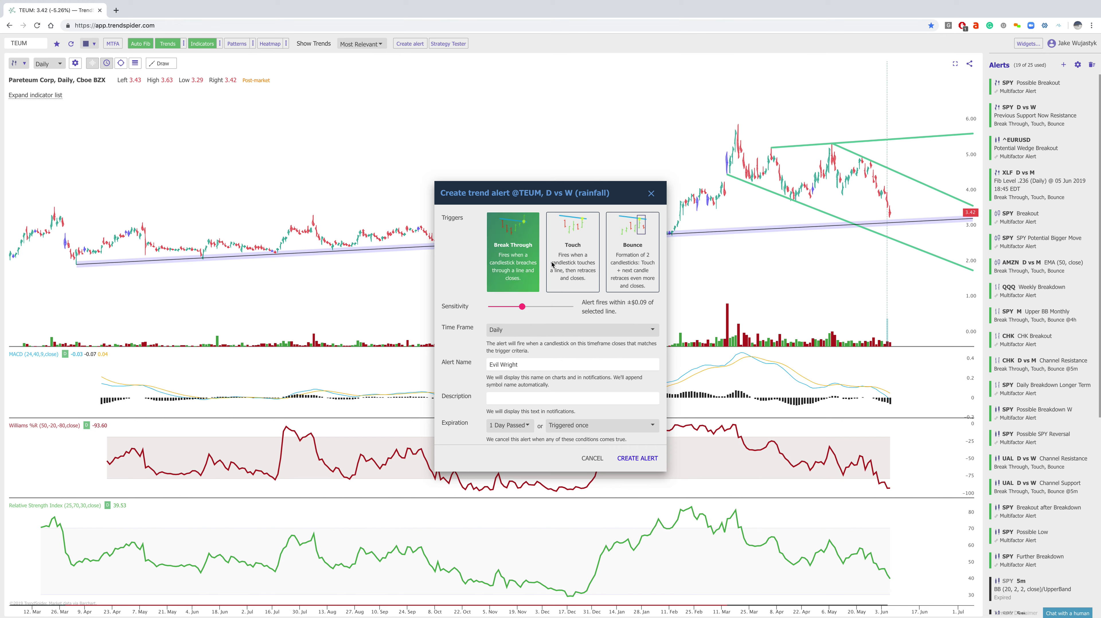
click(563, 266)
click(620, 259)
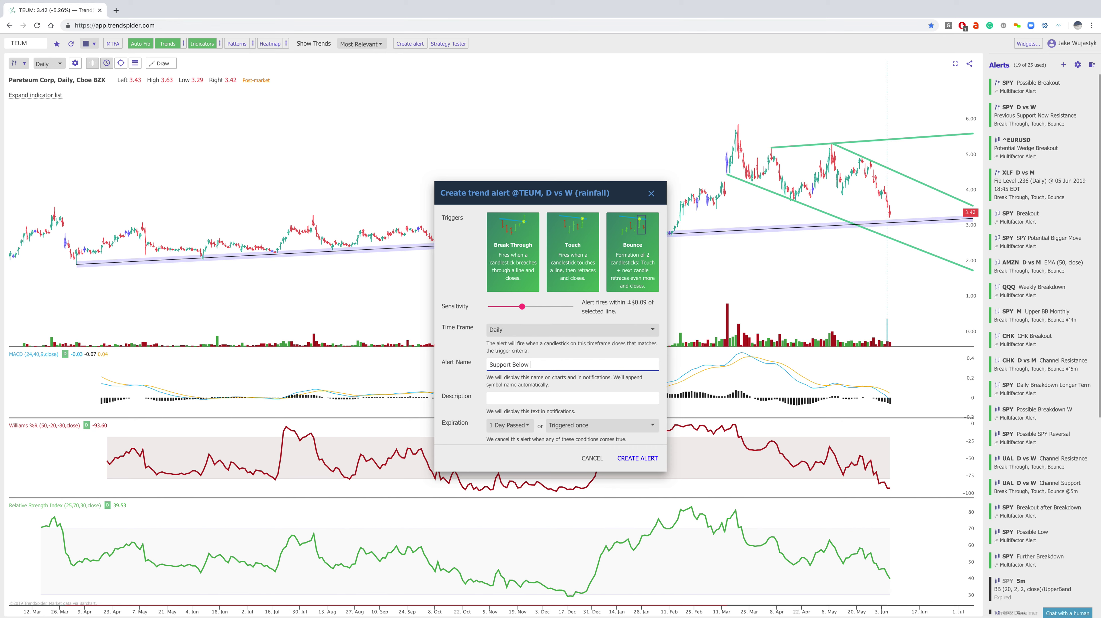
- Name the trend alert "Support Below", set it to expire after 14 days and create it
click(503, 429)
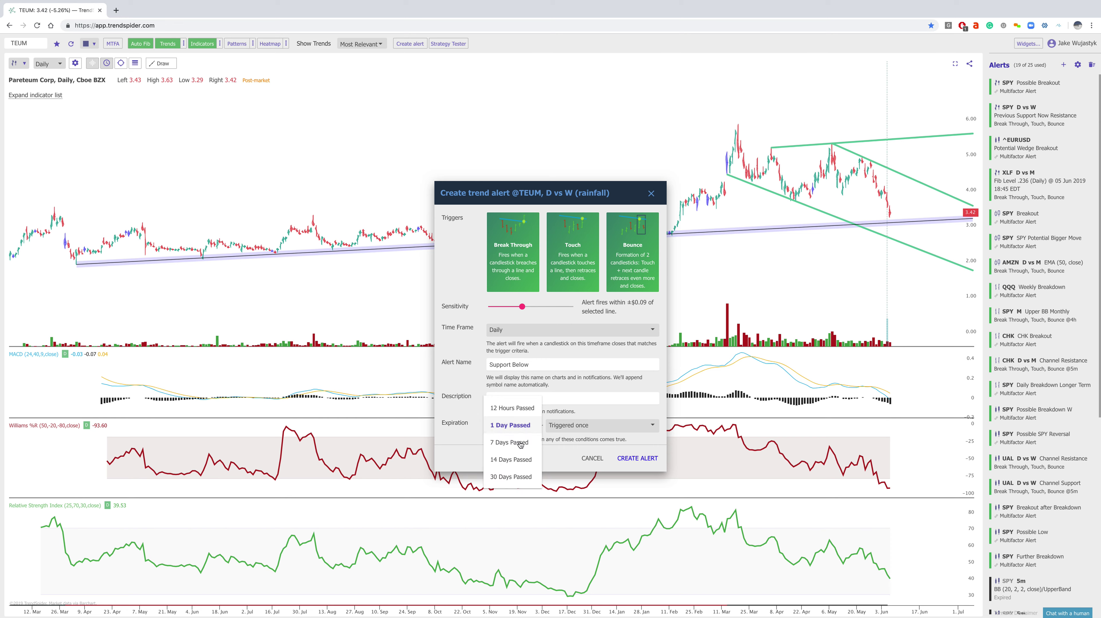
click(513, 460)
click(632, 459)
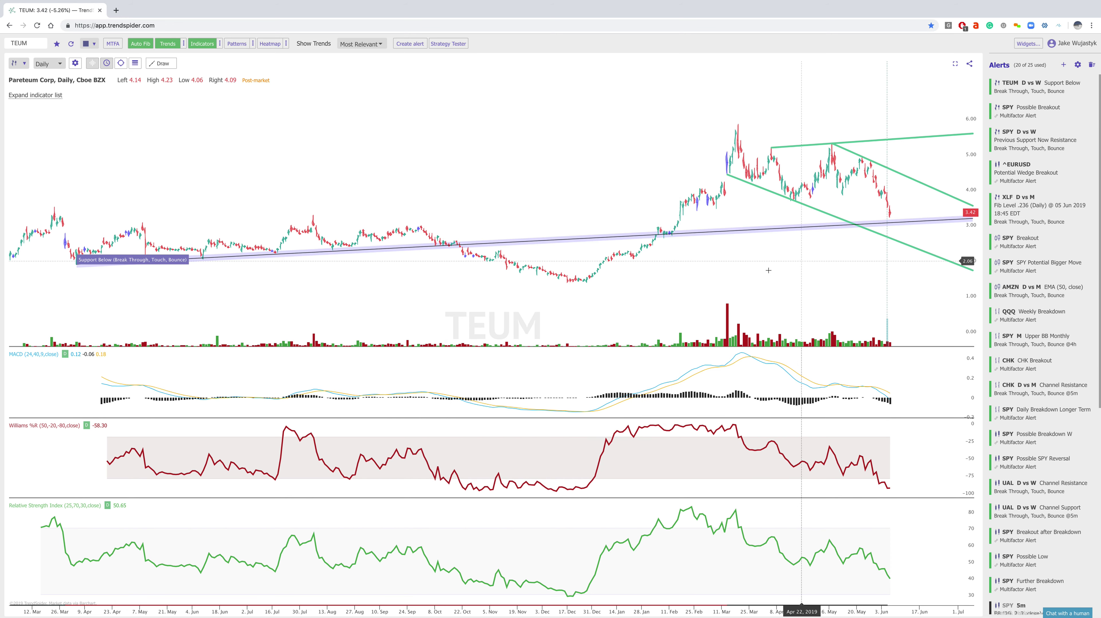